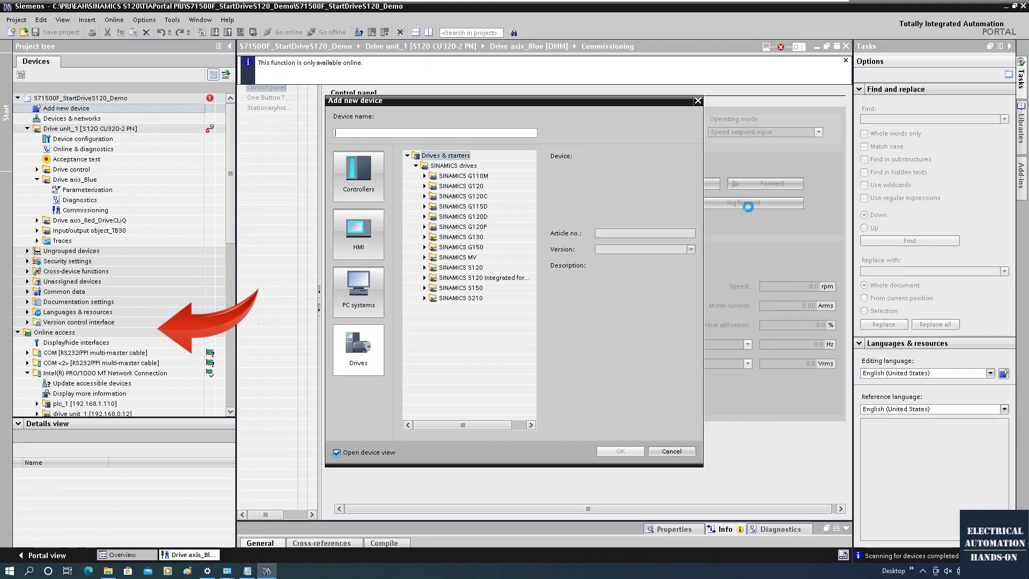
# - Add a CPU 1512SP F-1 PN controller to the project
pyautogui.click(690, 250)
pyautogui.click(691, 251)
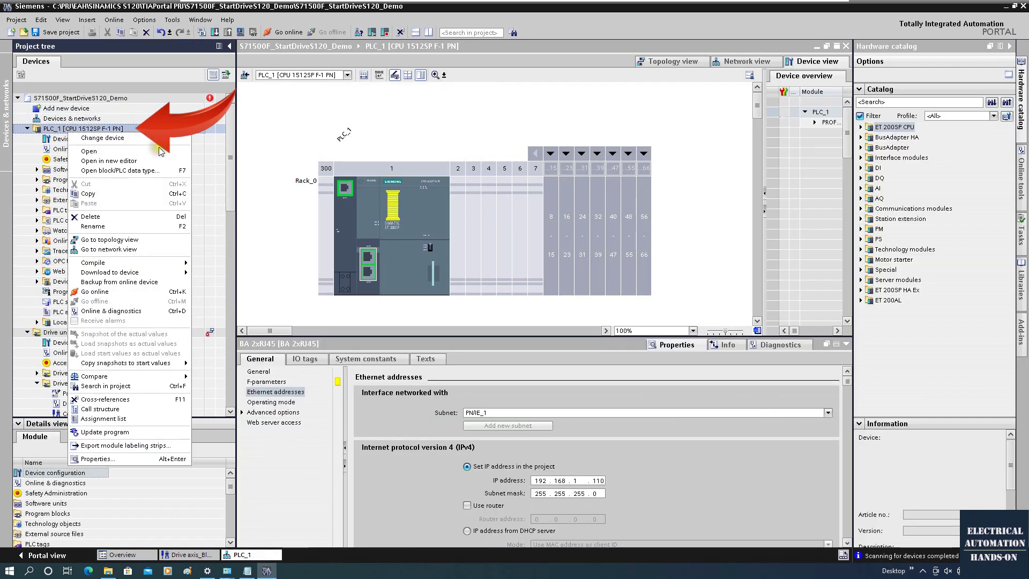
# - Check the Ethernet address settings of PLC_1's PROFINET interface and open the device configuration of Drive unit_1
pyautogui.click(391, 120)
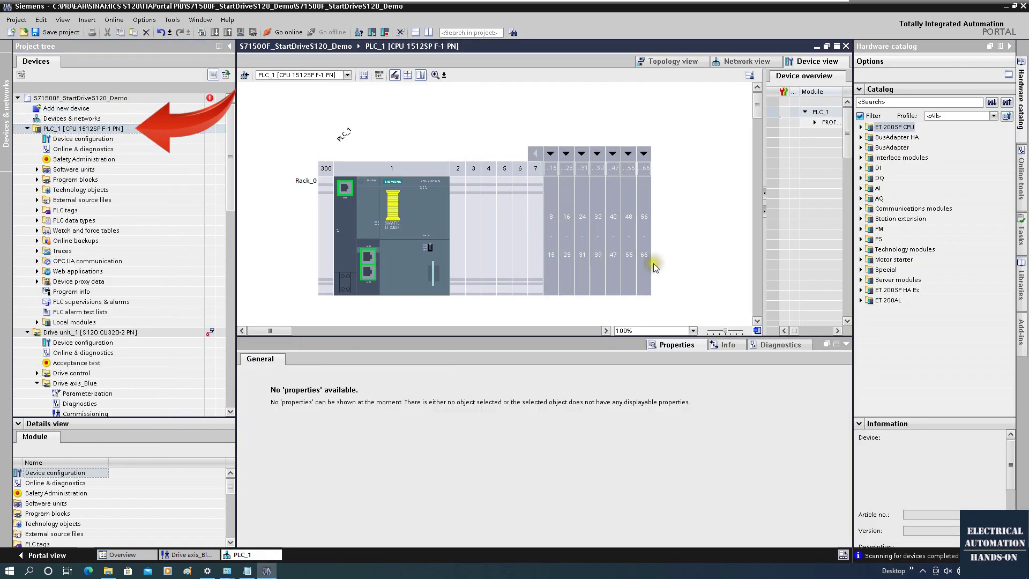
pyautogui.click(367, 264)
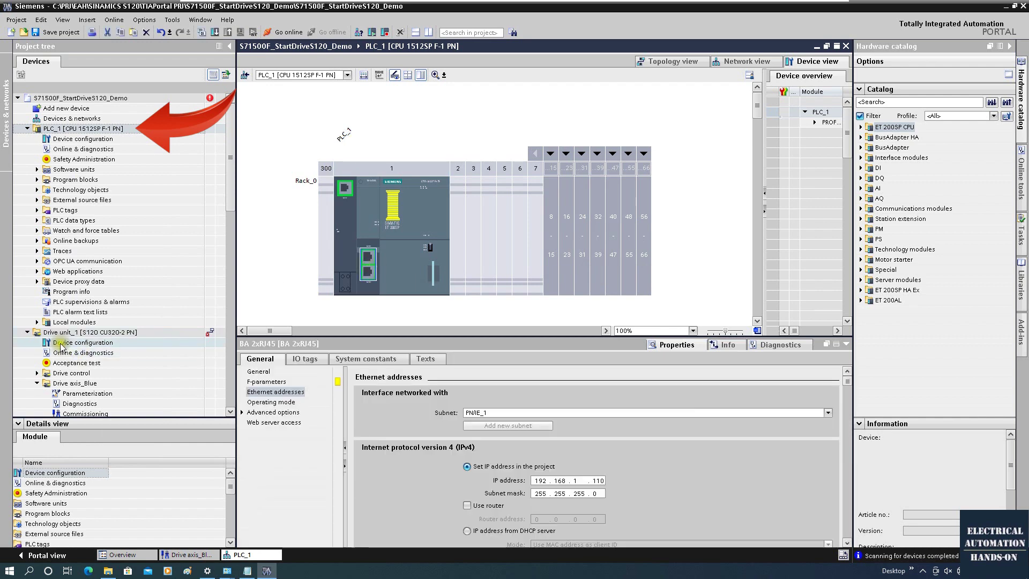
pyautogui.doubleClick(60, 344)
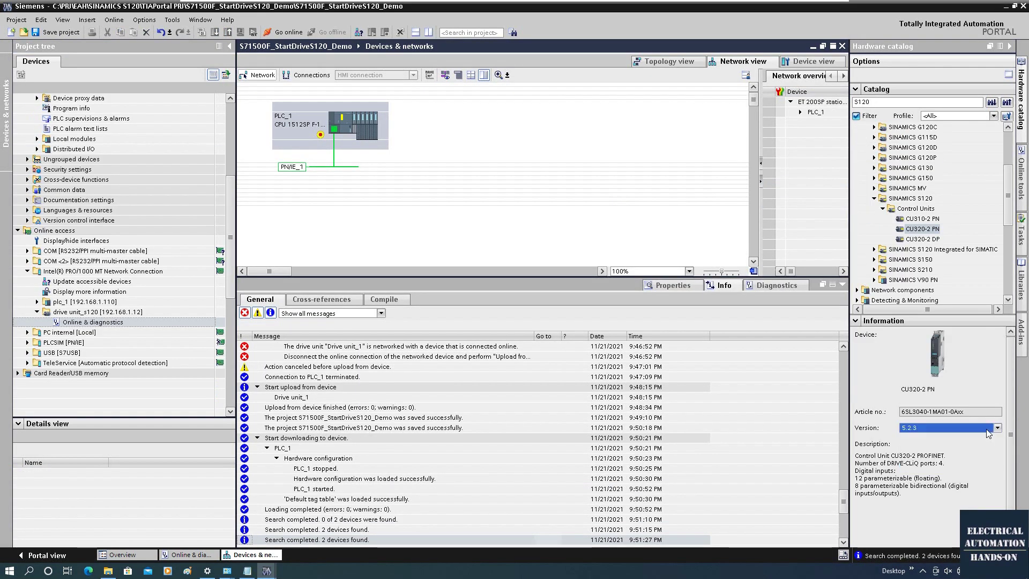
# - Add a CU320-2 PN control unit, version 5.2.3, to the network view and connect its PROFINET interface to PLC_1
pyautogui.moveTo(919, 229); pyautogui.dragTo(458, 131)
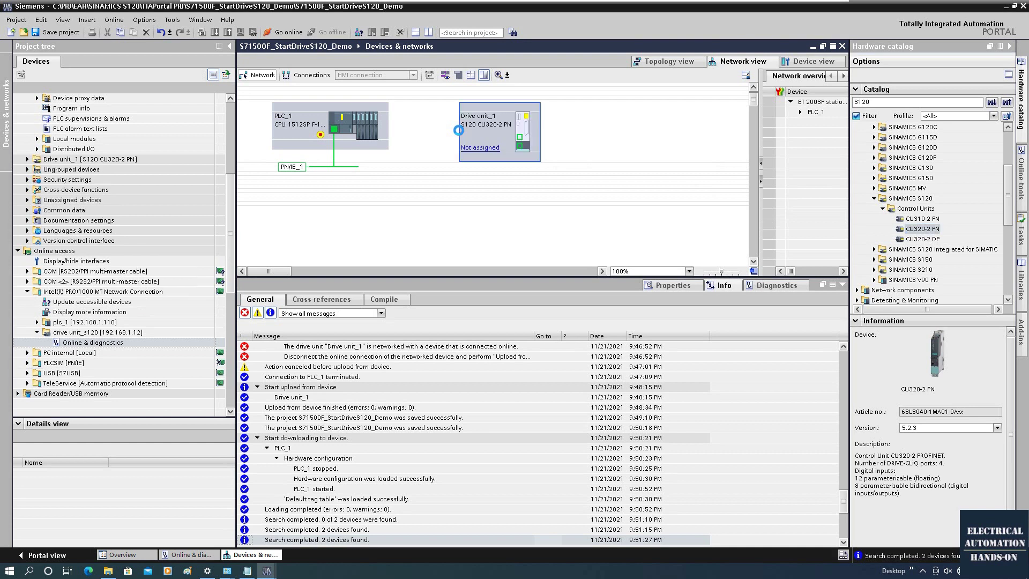
pyautogui.click(524, 132)
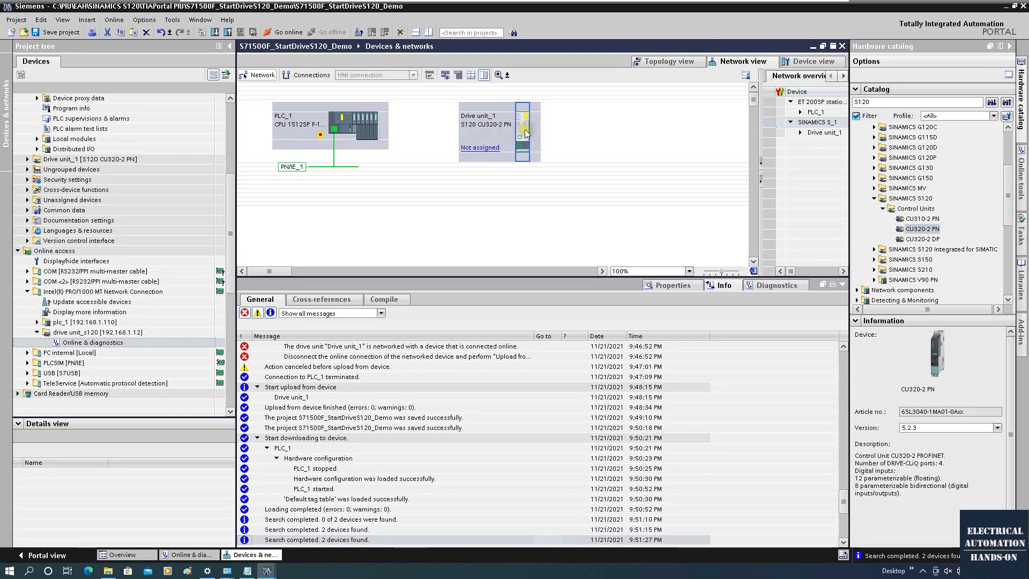
pyautogui.moveTo(519, 136); pyautogui.dragTo(335, 134)
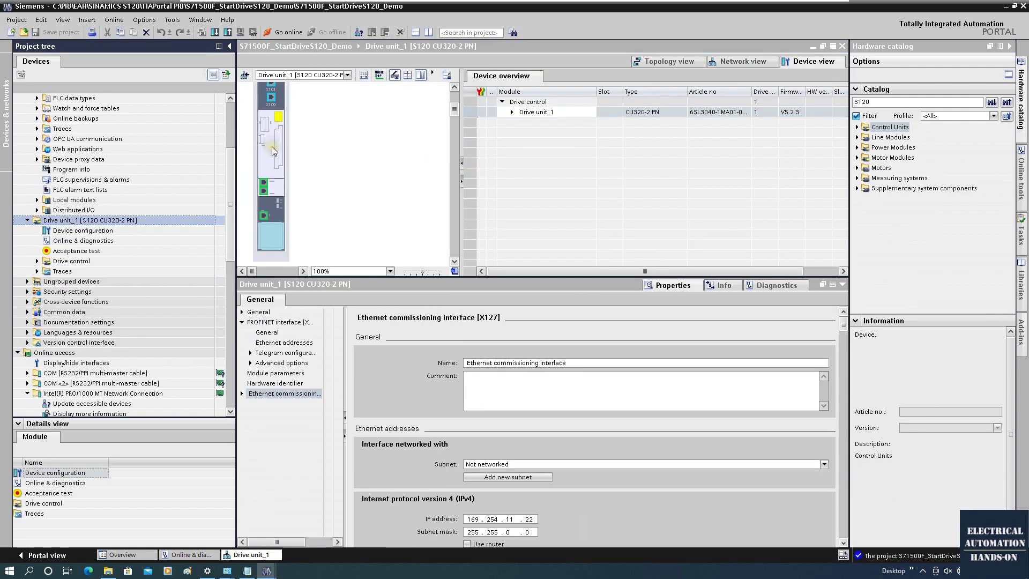
# - Search for accessible devices and upload the software of Drive unit_1 from the S120/S150 PN device at 192.168.1.12
pyautogui.rightClick(272, 147)
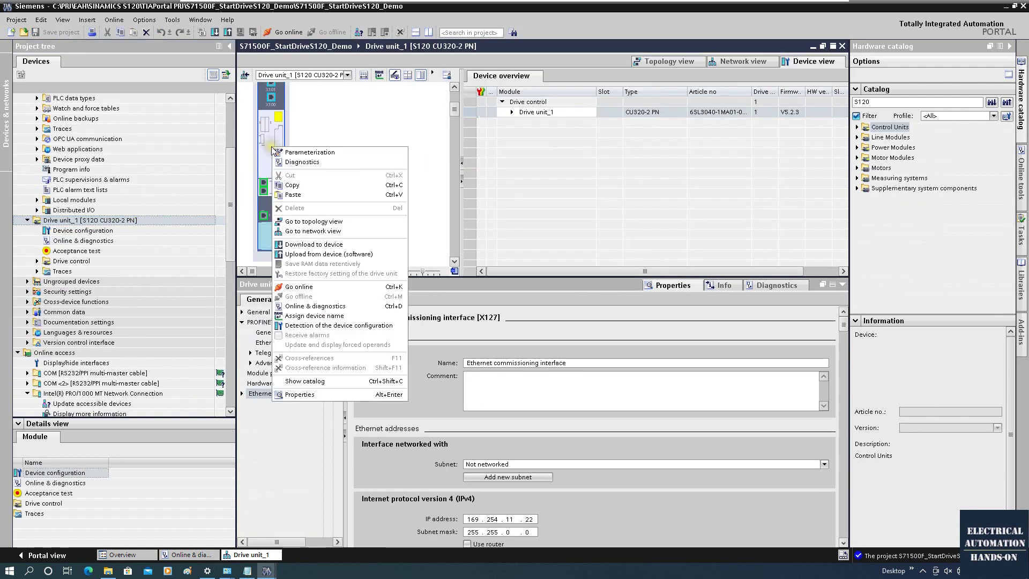
pyautogui.click(302, 254)
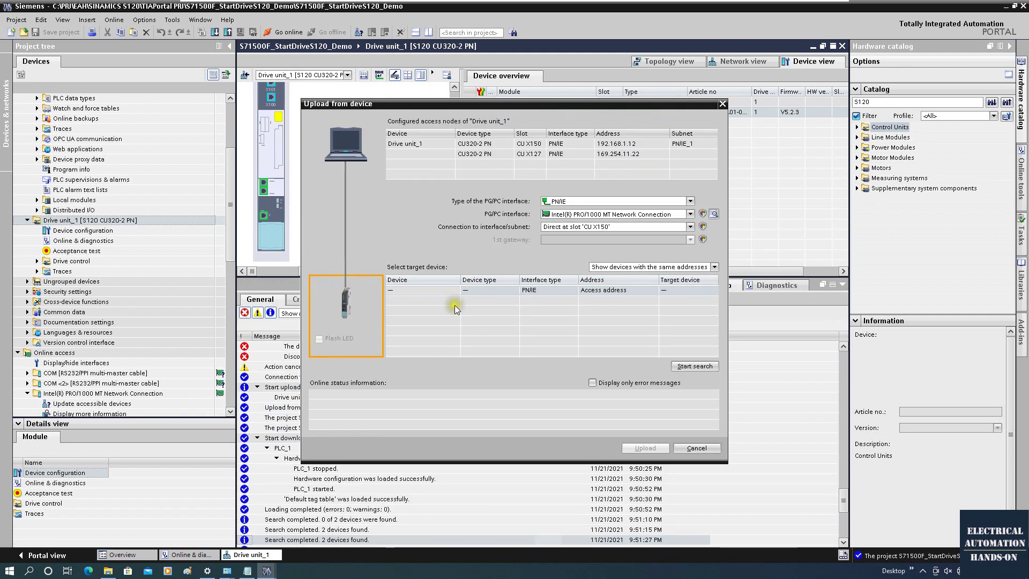
pyautogui.click(695, 366)
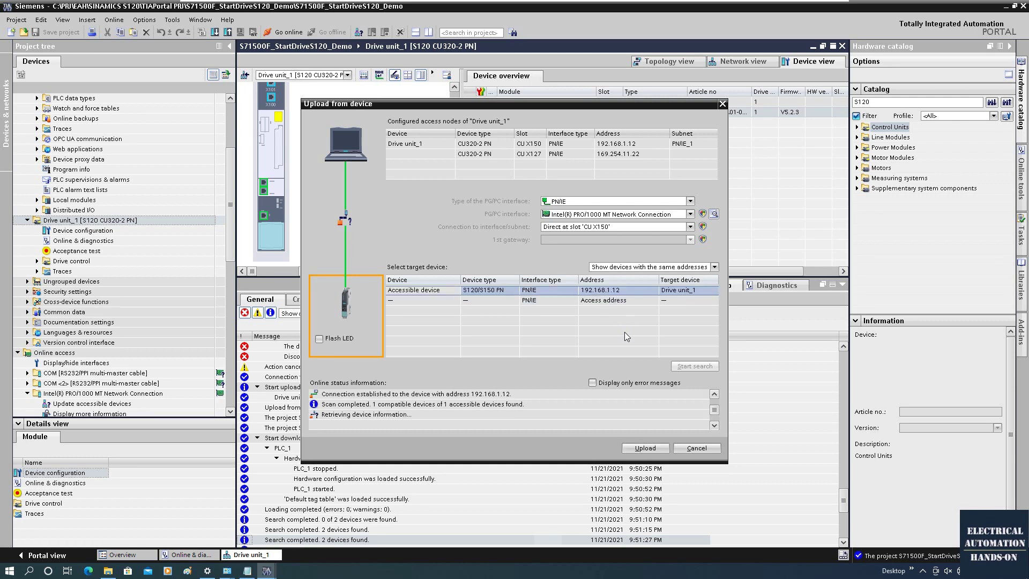
pyautogui.press('Return')
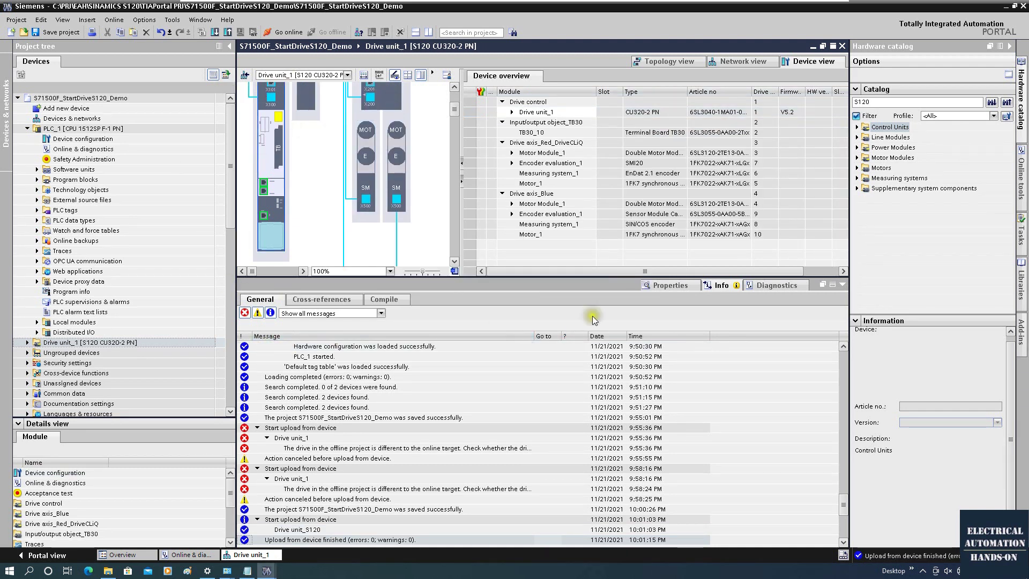
# - Inspect the Ethernet addresses and PROFINET device name of the drive unit's PROFINET interface
pyautogui.click(660, 291)
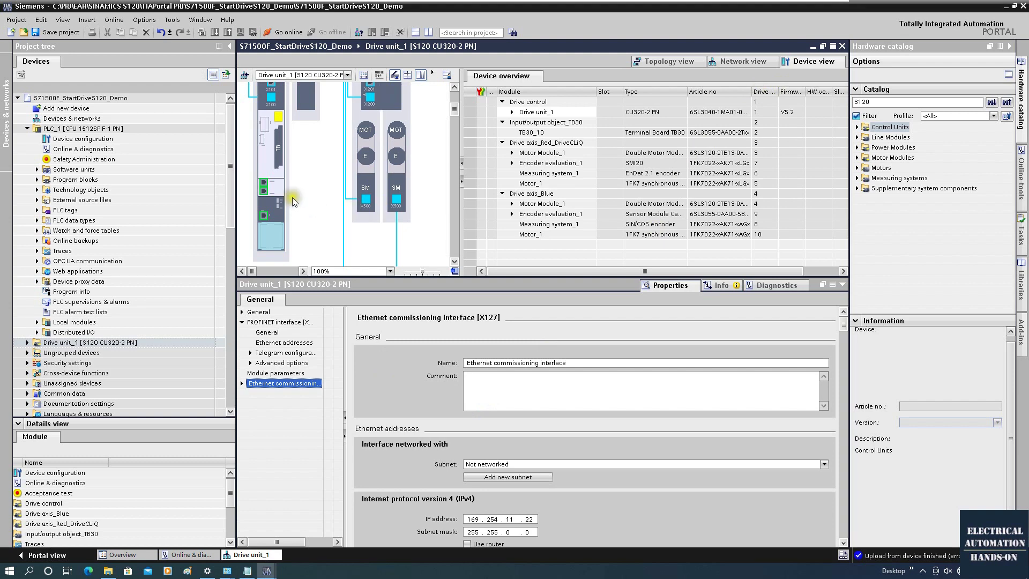
pyautogui.click(264, 187)
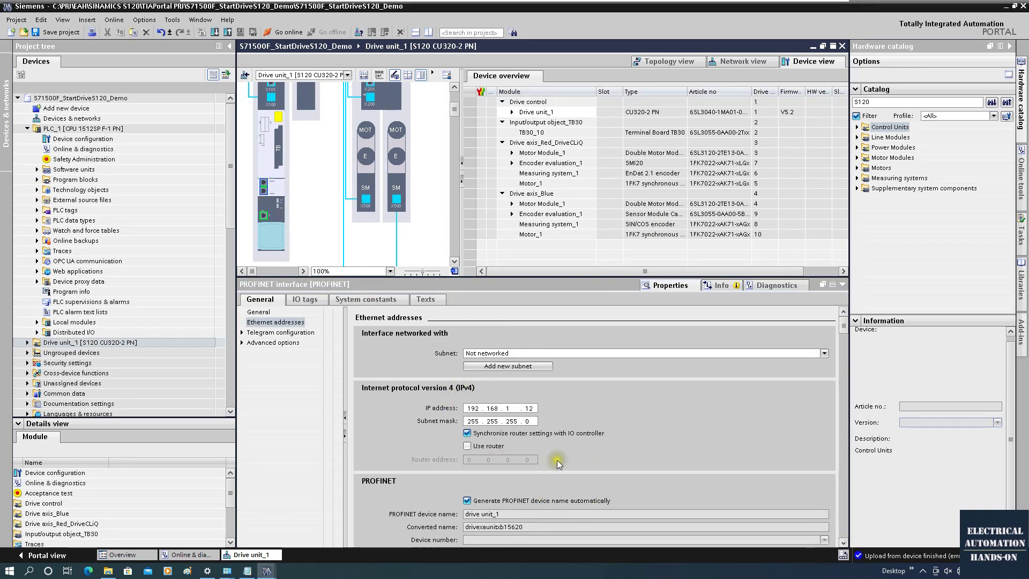
pyautogui.scroll(-2, 552, 460)
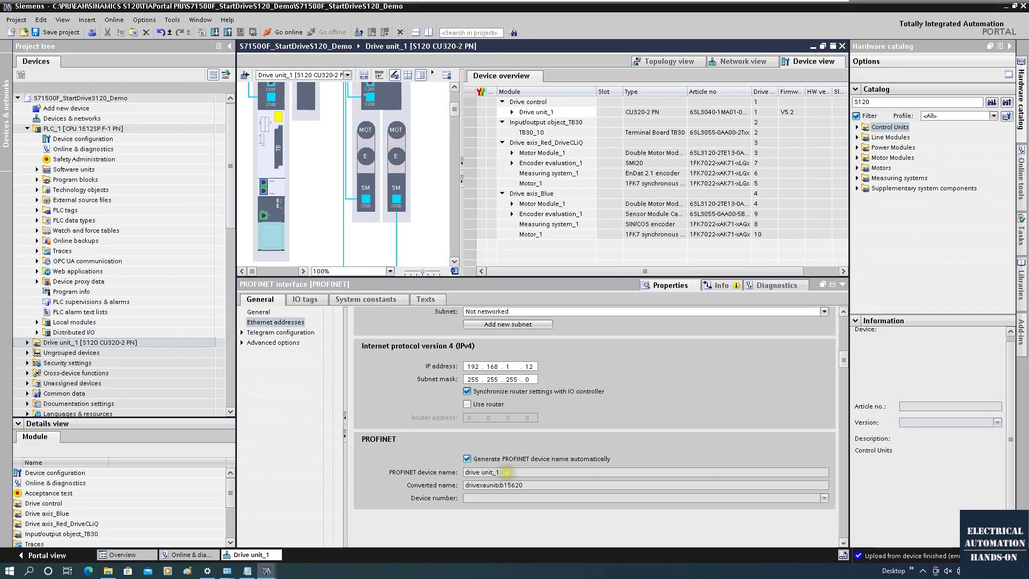
pyautogui.doubleClick(481, 473)
pyautogui.write('drive unit_1')
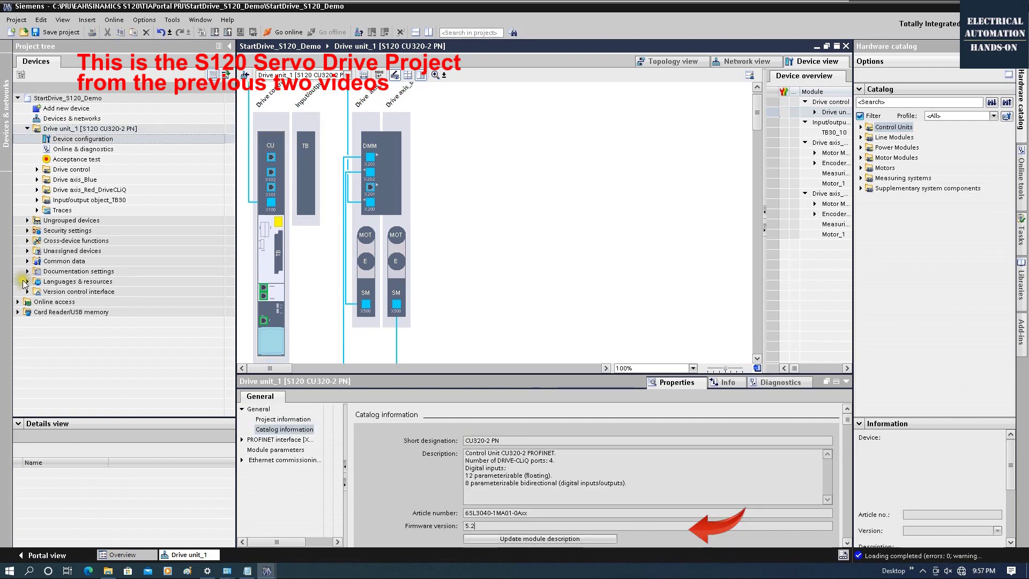
# - In the StartDrive_S120_Demo project, expand the Intel(R) PRO/1000 MT online access to check the connected drive unit's firmware version
pyautogui.click(18, 301)
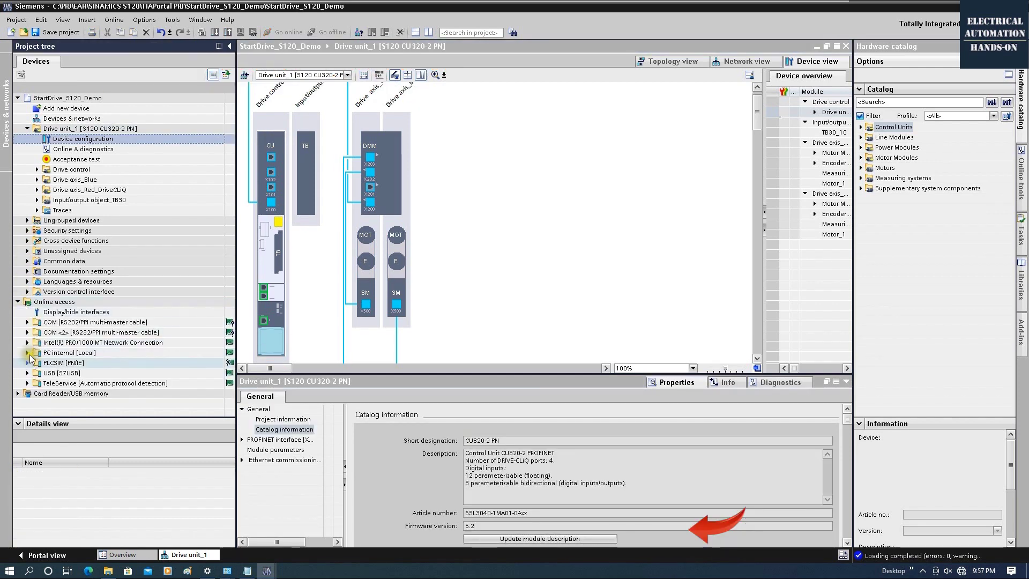
pyautogui.click(27, 343)
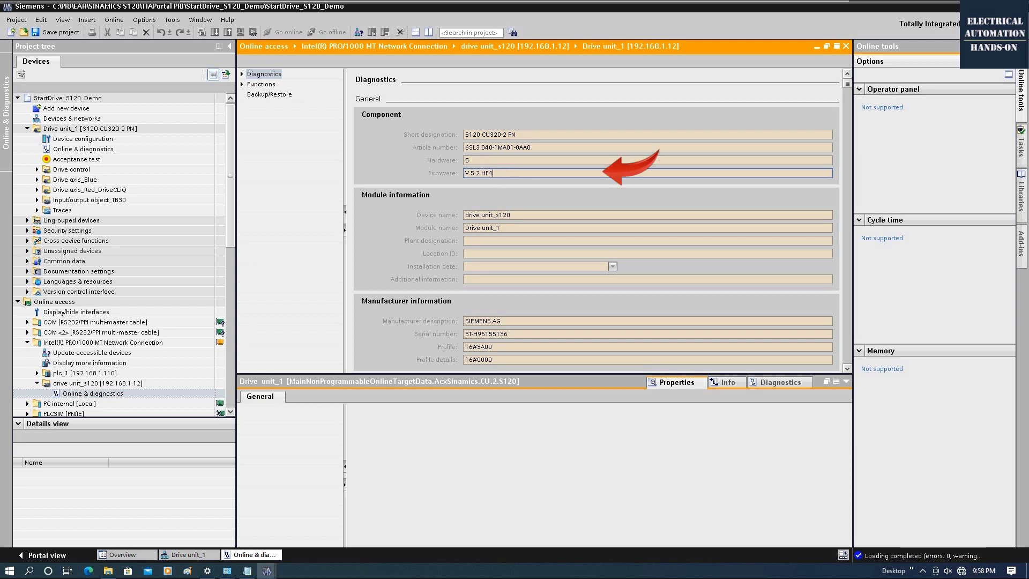
# - Switch to the S71500F_StartDriveS120_Demo project and try to upload the software of Drive unit_1 from the device
pyautogui.moveTo(266, 570)
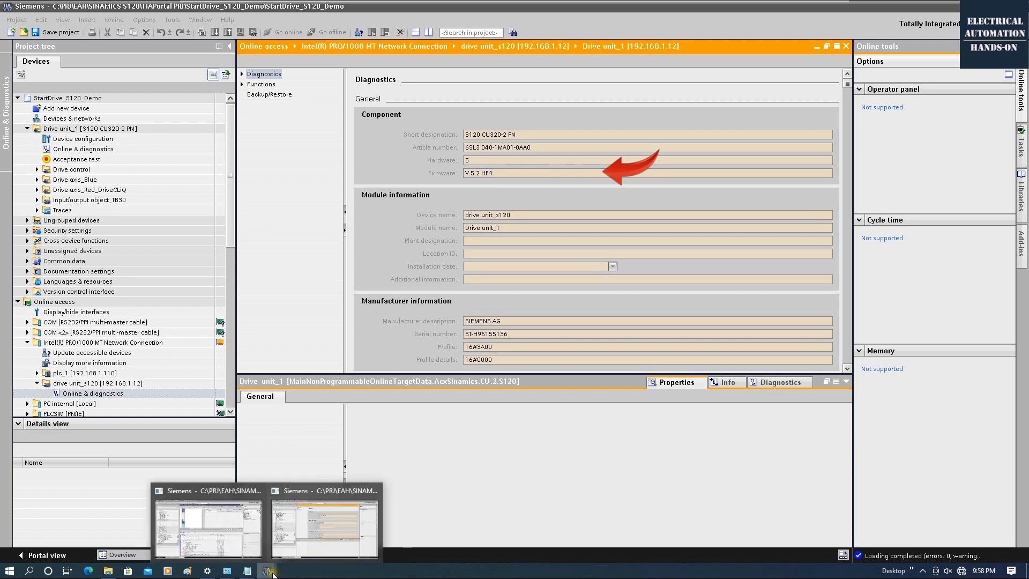
pyautogui.click(316, 523)
pyautogui.rightClick(284, 150)
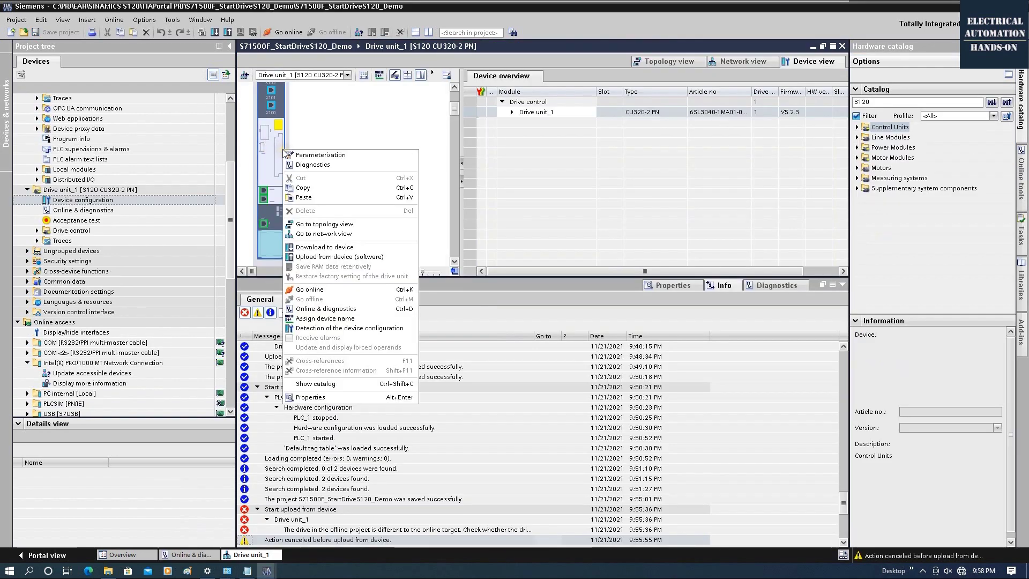
pyautogui.click(339, 256)
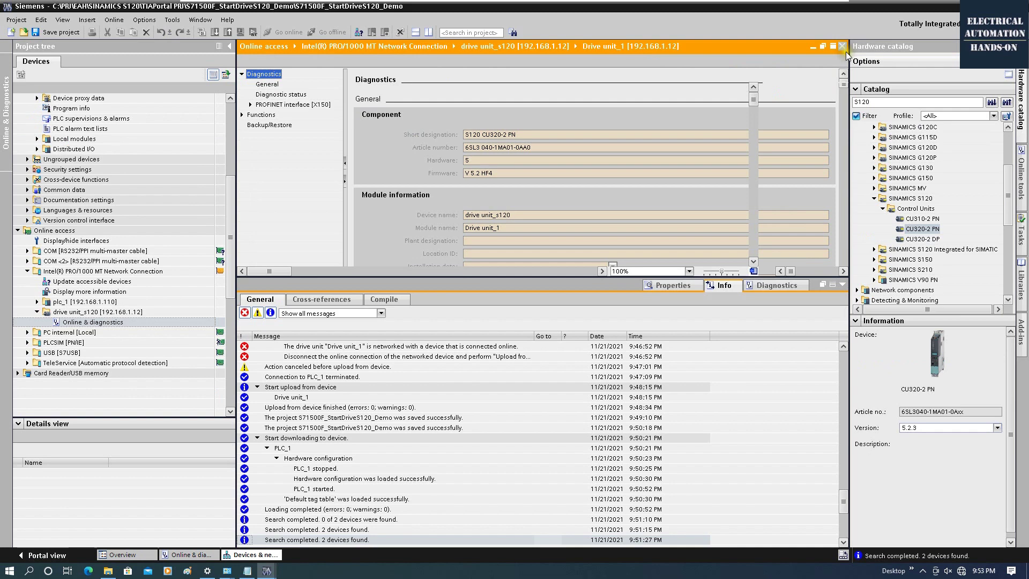
# - Close the online diagnostics and place a CU320-2 PN control unit with version 5.2.3 beside PLC_1 in the network view
pyautogui.click(842, 47)
pyautogui.click(979, 431)
pyautogui.click(989, 428)
pyautogui.click(989, 432)
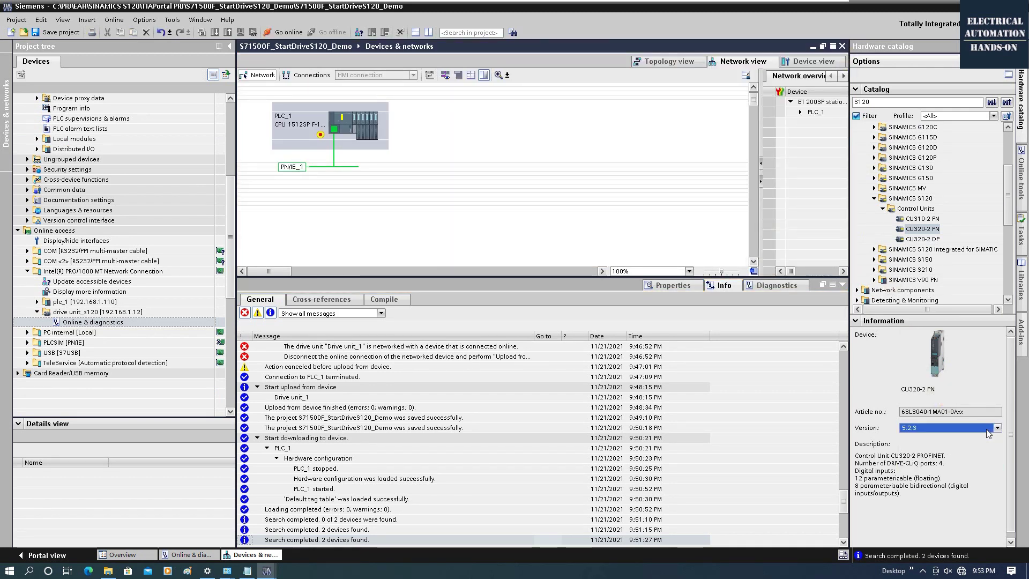
pyautogui.moveTo(919, 229); pyautogui.dragTo(458, 130)
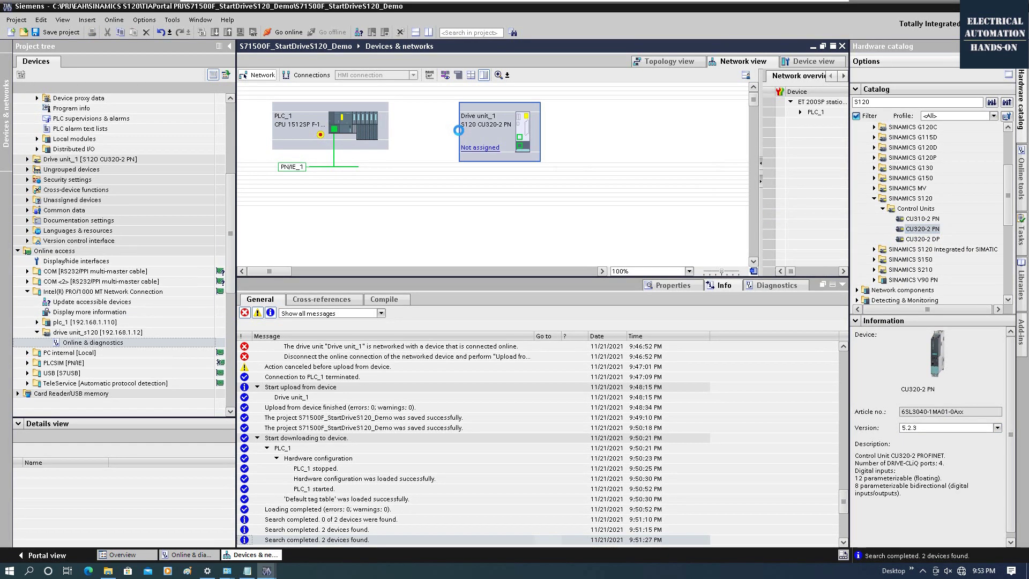
# - Open the properties of the drive unit's PROFINET interface and connect that interface to PLC_1
pyautogui.doubleClick(519, 137)
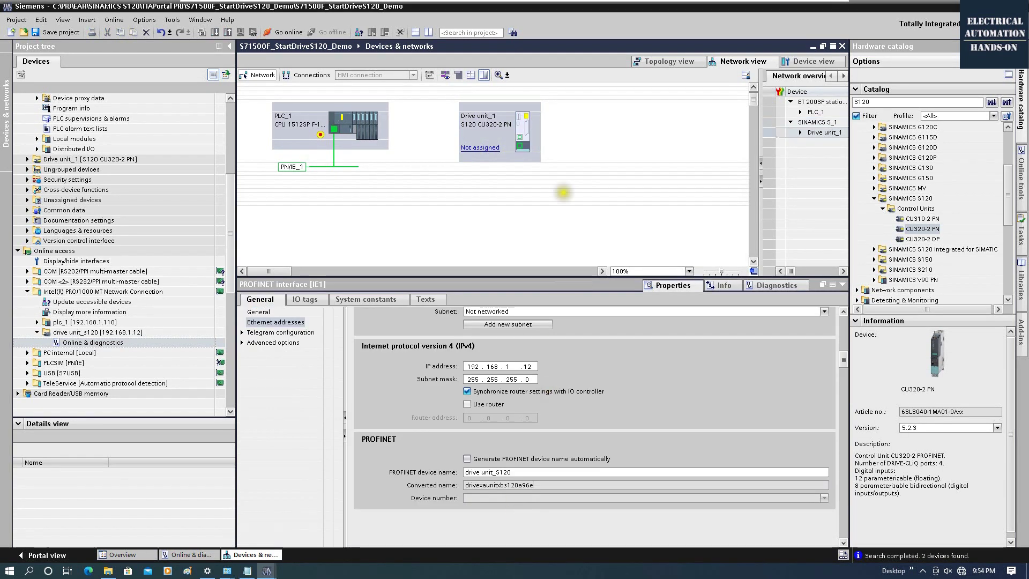
pyautogui.click(538, 156)
pyautogui.moveTo(519, 137); pyautogui.dragTo(336, 133)
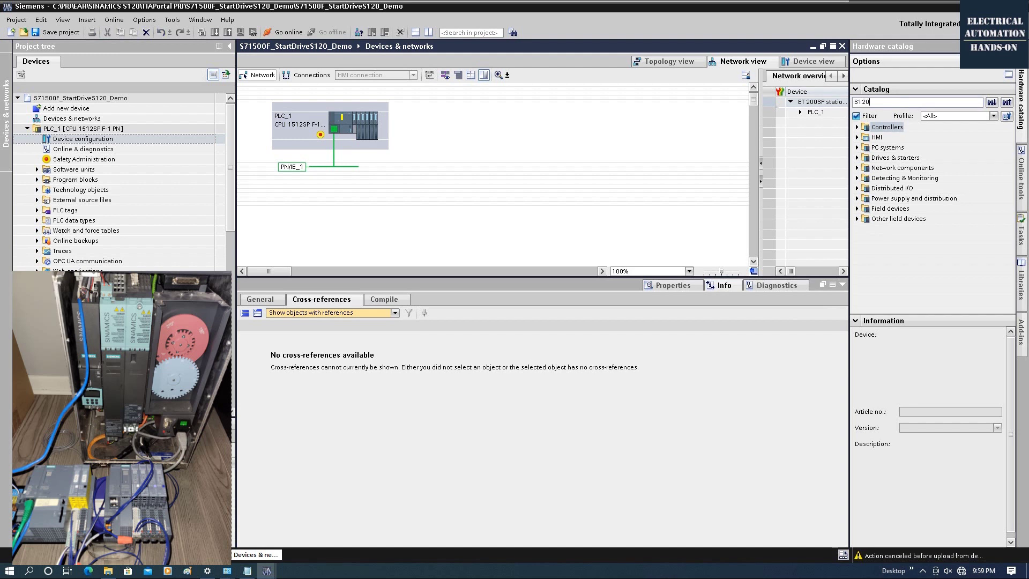
# - Search the hardware catalog for S120 and select the CU320-2 PN under the SINAMICS S120 control units
pyautogui.press('Return')
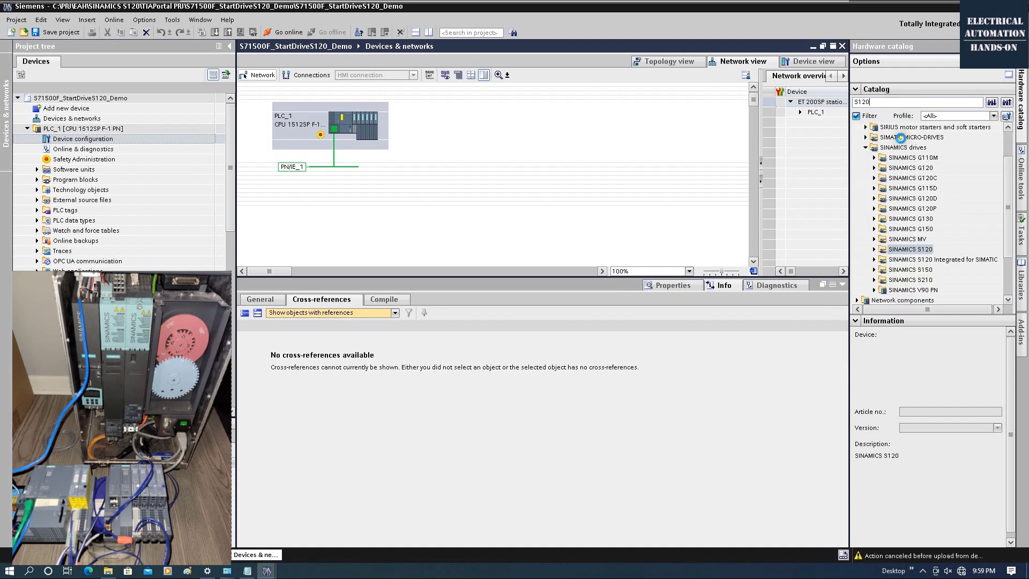
pyautogui.click(874, 250)
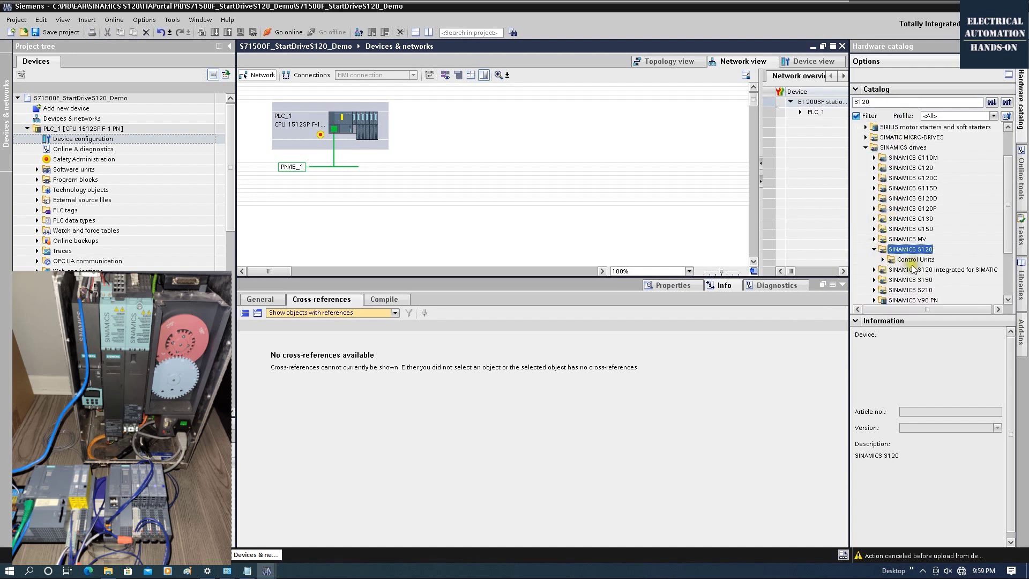
pyautogui.click(883, 259)
pyautogui.click(921, 279)
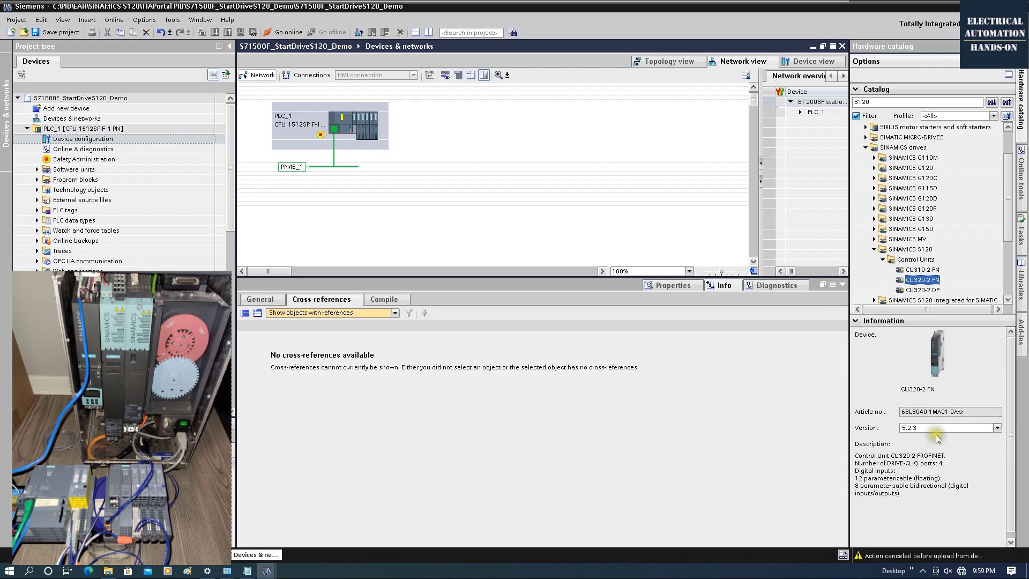
# - Set the control unit's version to 5.2 and place it beside PLC_1 in the network view
pyautogui.click(998, 427)
pyautogui.click(925, 457)
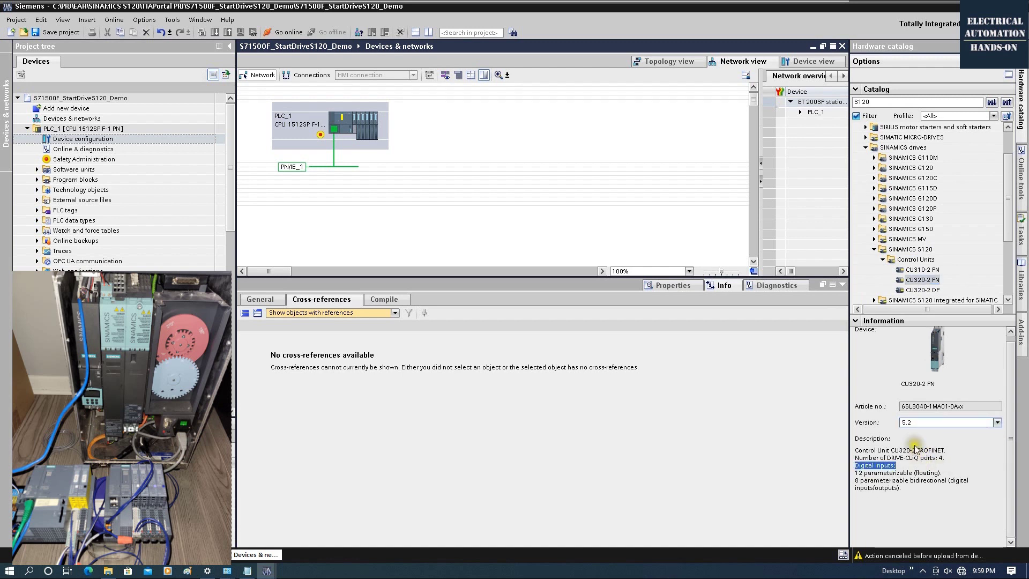
pyautogui.moveTo(921, 280); pyautogui.dragTo(489, 128)
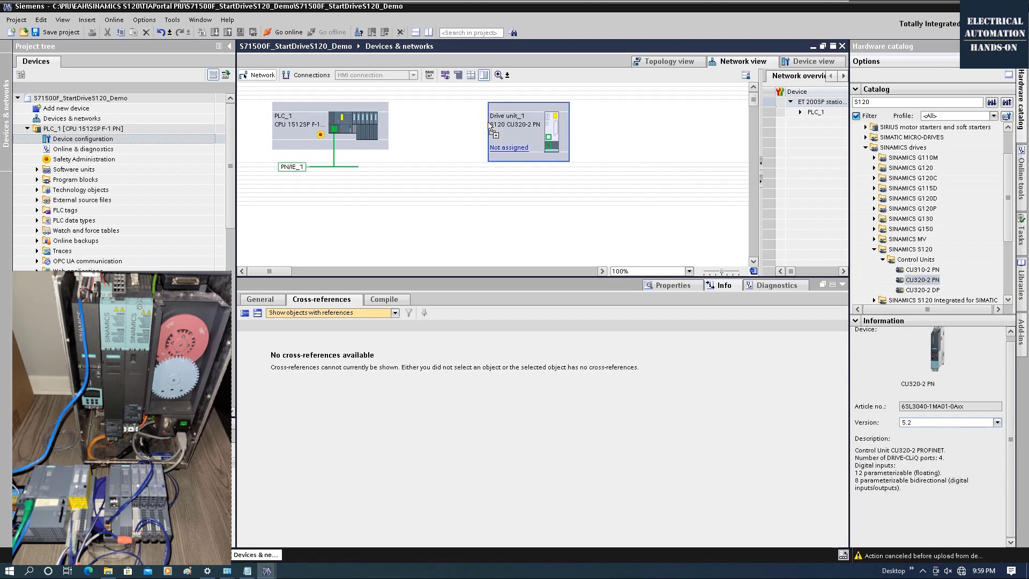
pyautogui.click(531, 172)
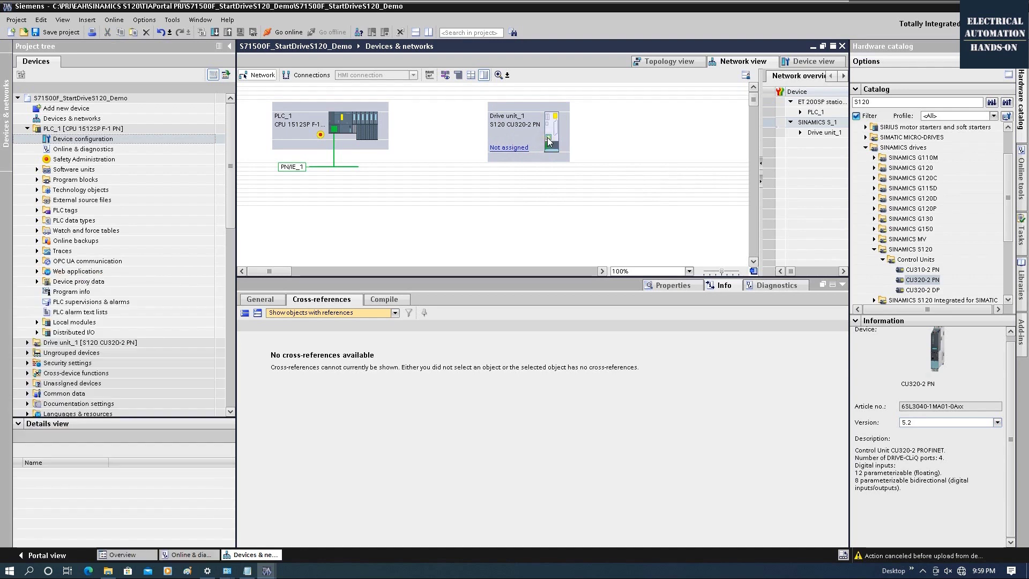
# - Open the drive unit's device view and examine the Ethernet addresses of its Ethernet commissioning interface
pyautogui.doubleClick(548, 141)
pyautogui.click(269, 243)
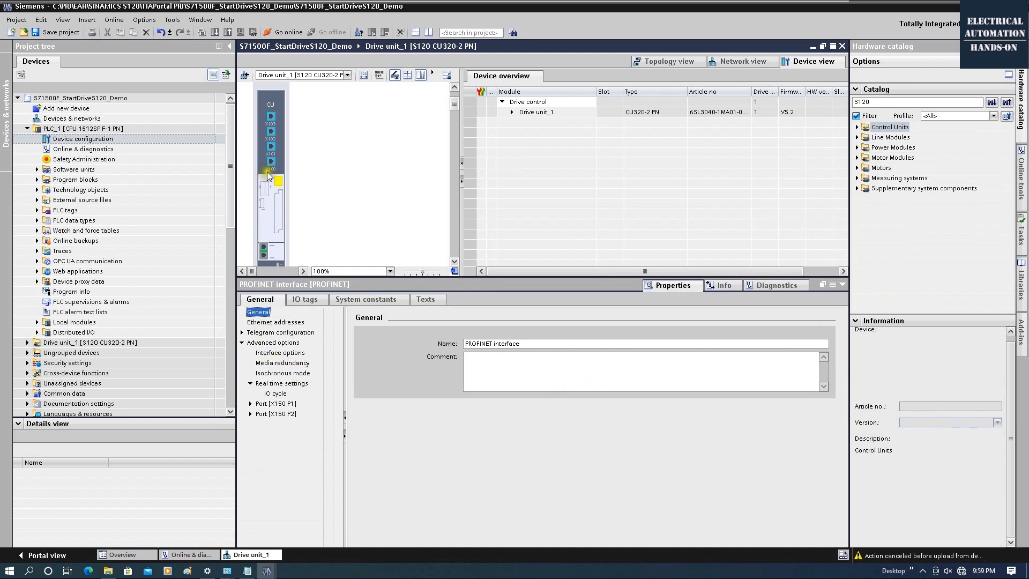
pyautogui.scroll(-2, 273, 247)
pyautogui.click(263, 215)
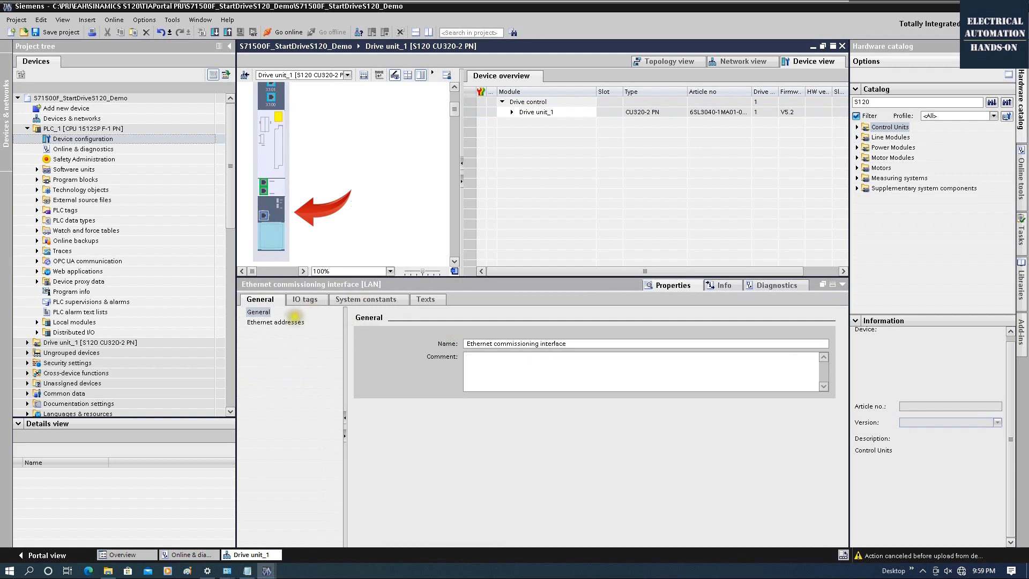
pyautogui.click(276, 322)
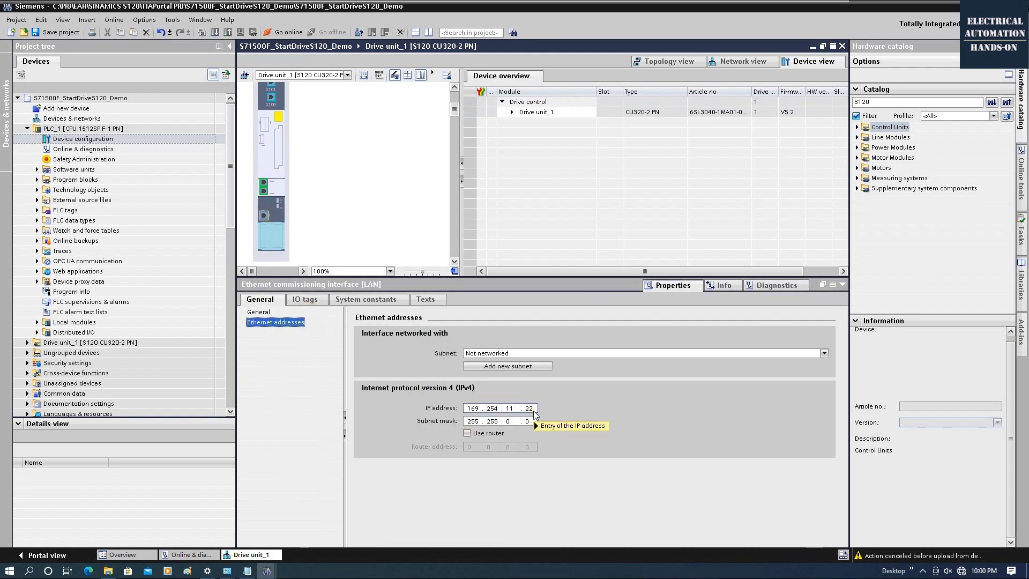
# - Select the drive unit's PROFINET interface and set its IP address to 192.168.1.12
pyautogui.click(263, 185)
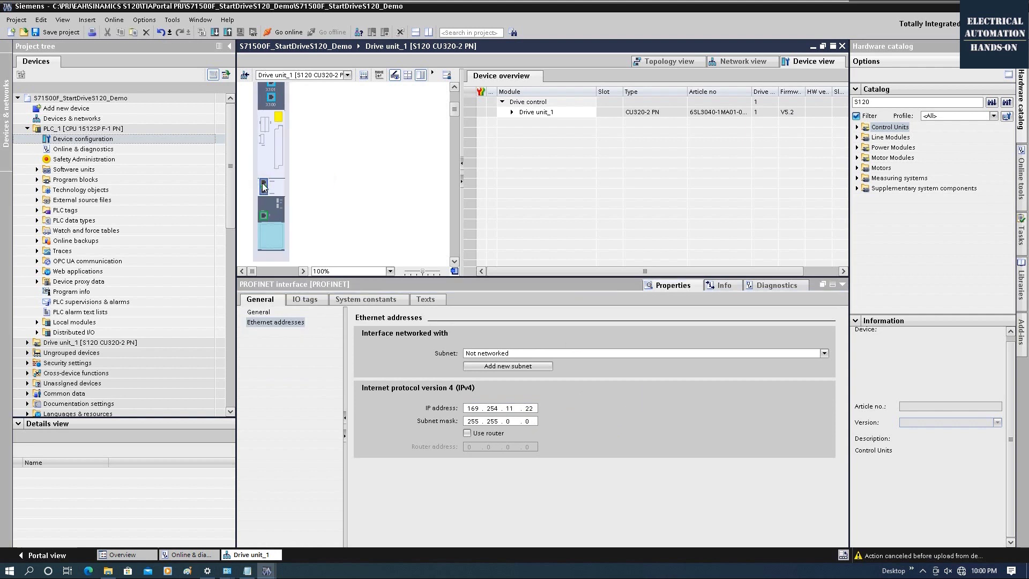
pyautogui.click(276, 322)
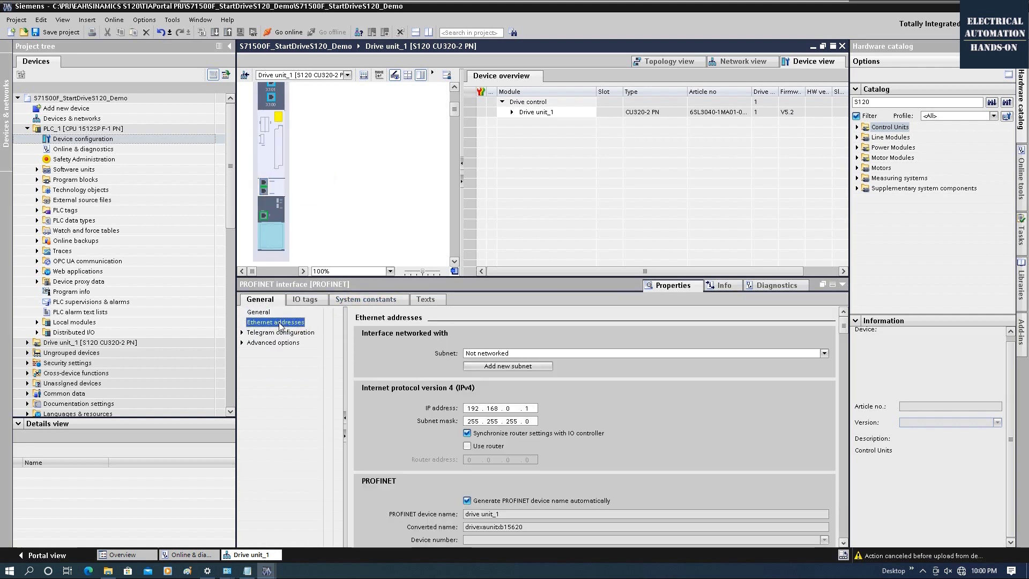
pyautogui.click(507, 409)
pyautogui.write('1 . 12')
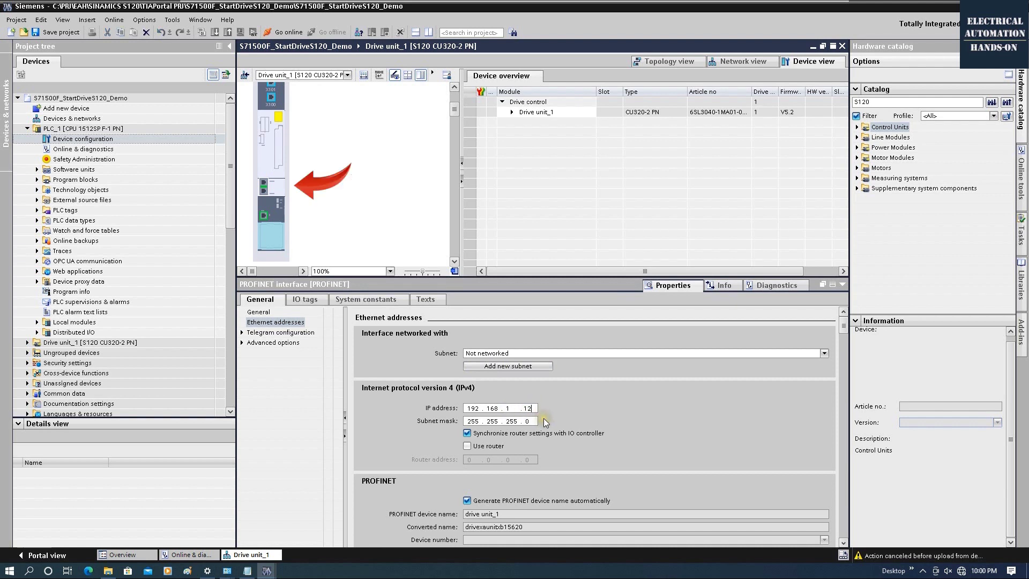
pyautogui.press('Return')
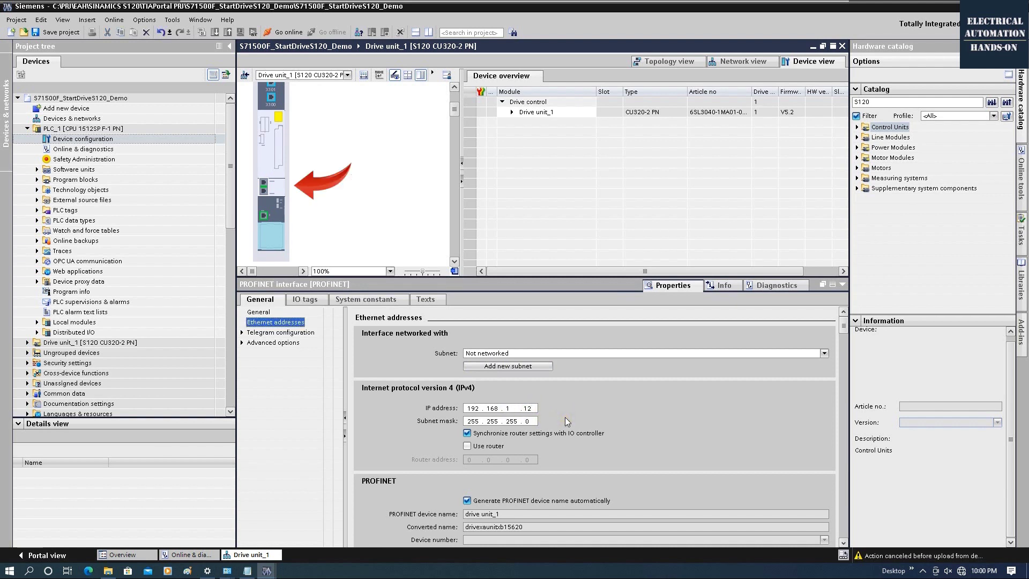
# - Turn off automatic generation of the PROFINET device name for the drive's PROFINET interface and open the name for editing
pyautogui.click(470, 501)
pyautogui.click(512, 515)
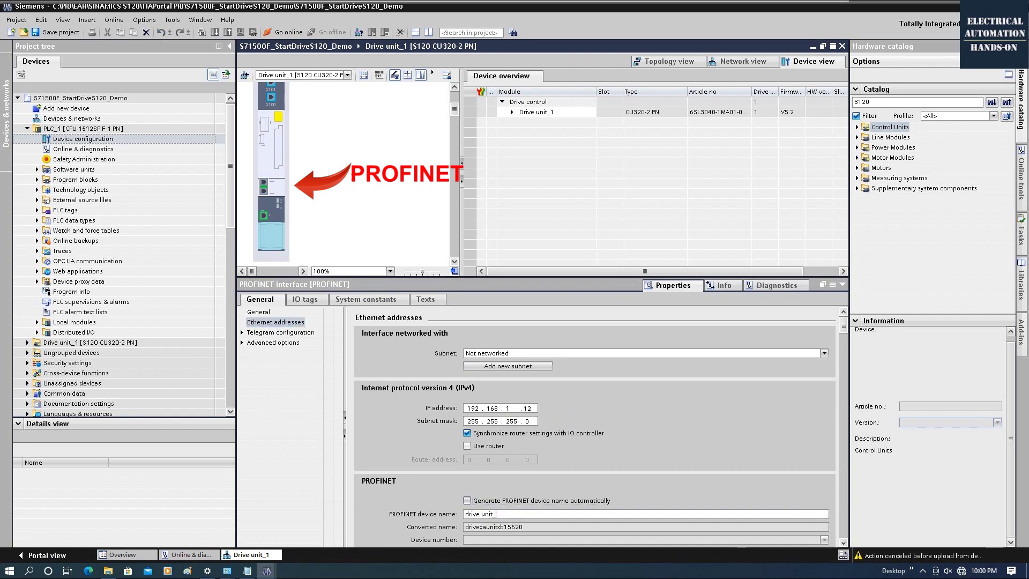
pyautogui.click(299, 207)
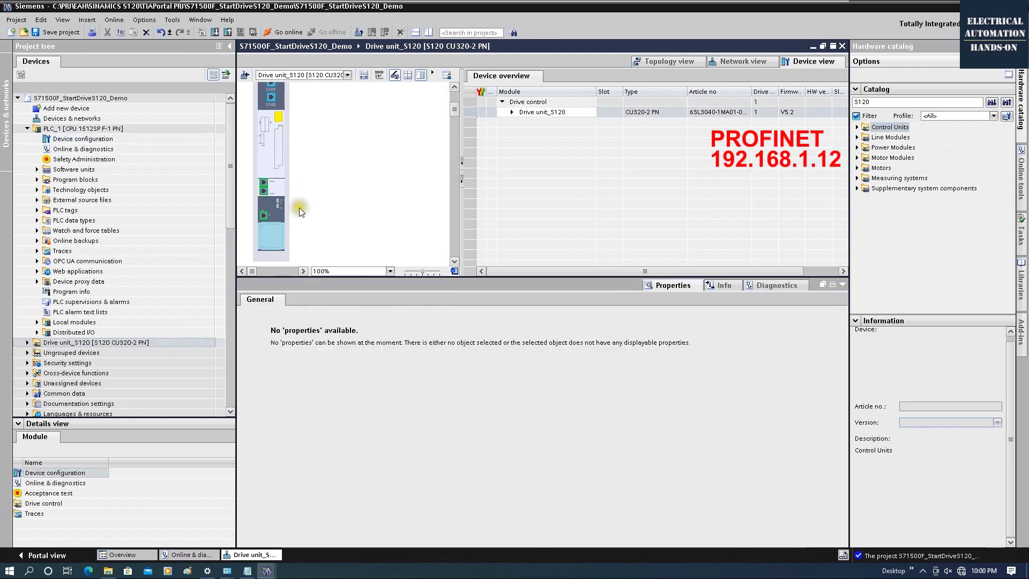
# - Upload the software from the S120 at 192.168.1.12 into the offline drive unit after searching for the target device
pyautogui.rightClick(271, 158)
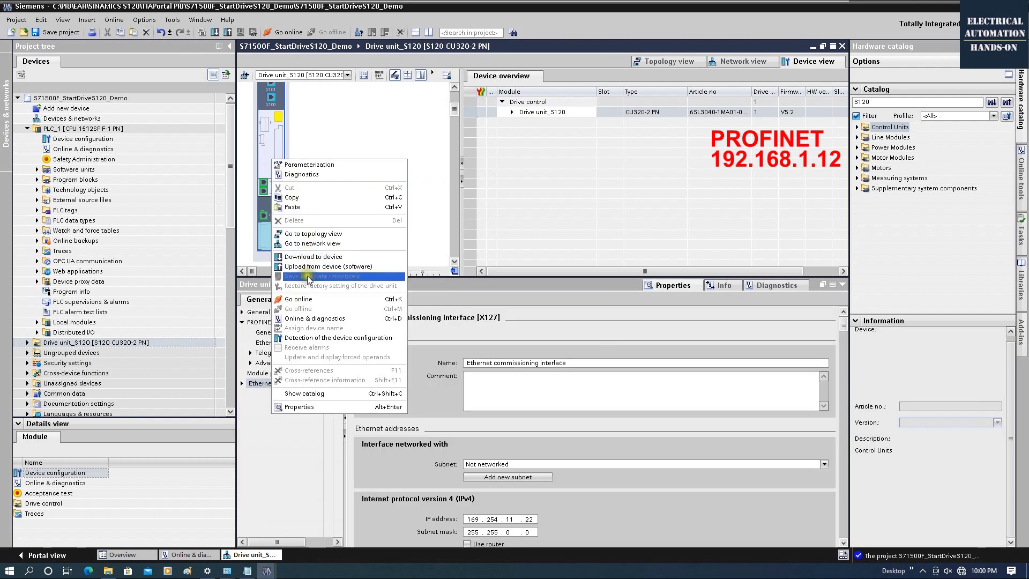
pyautogui.click(339, 267)
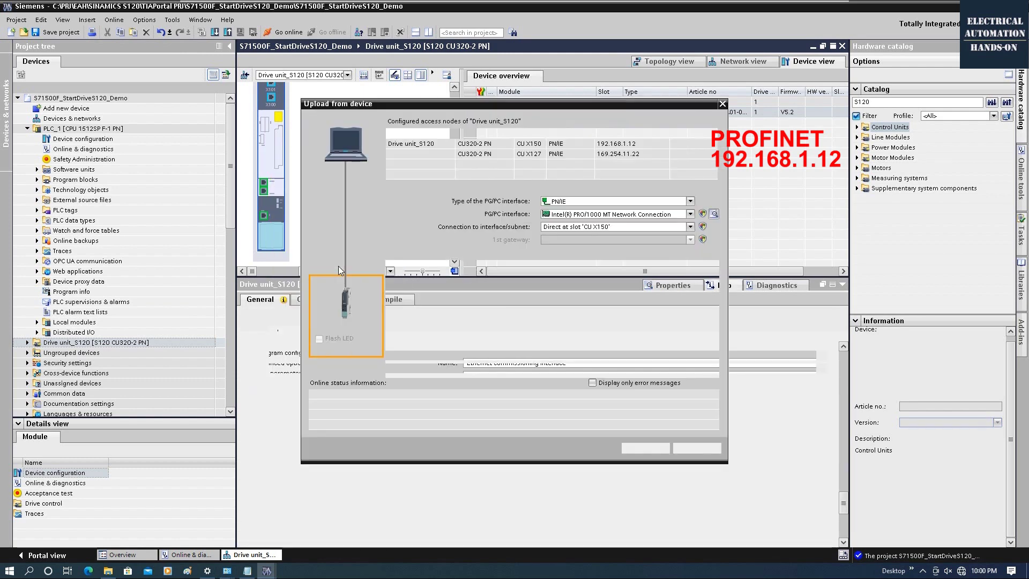
pyautogui.click(696, 366)
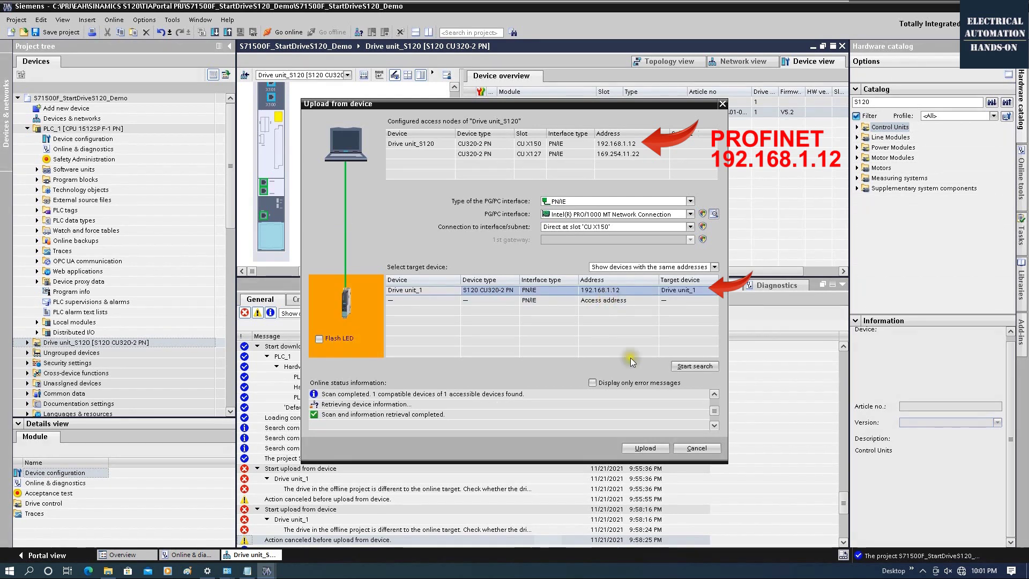
pyautogui.click(652, 452)
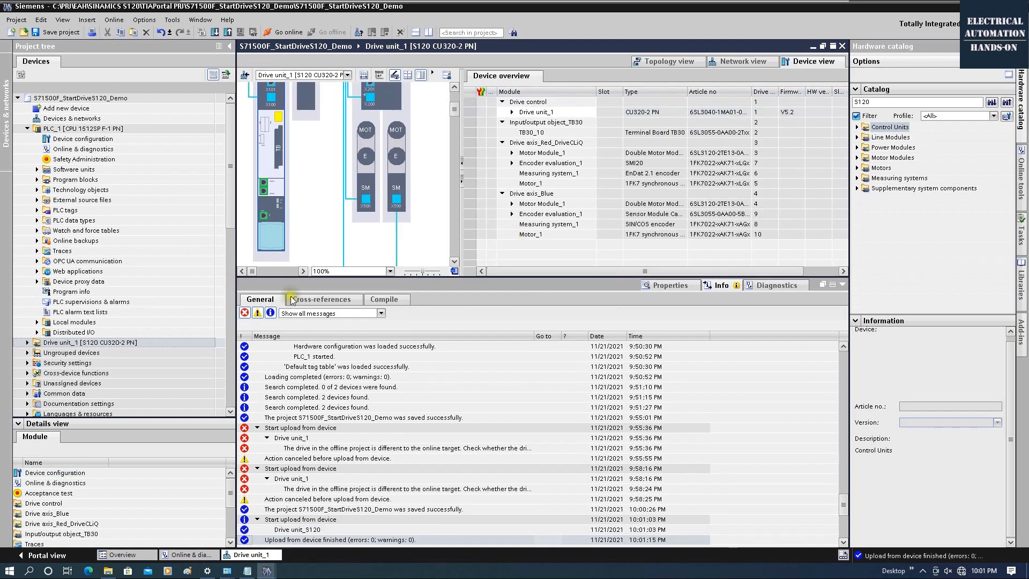
# - Examine the drive's PROFINET interface properties, including the telegram configuration, isochronous mode and IO cycle settings
pyautogui.click(665, 286)
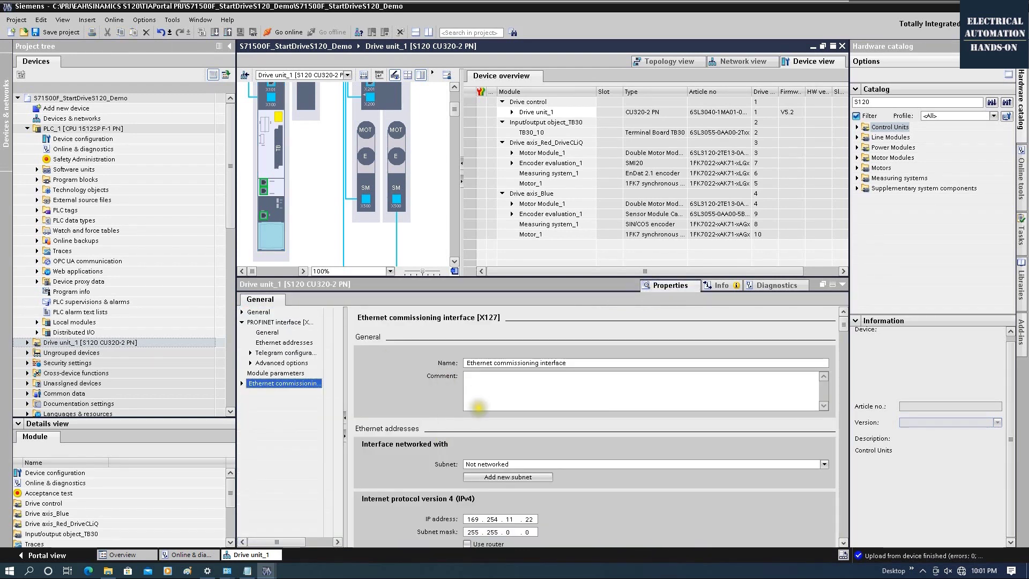
pyautogui.click(284, 342)
pyautogui.click(292, 333)
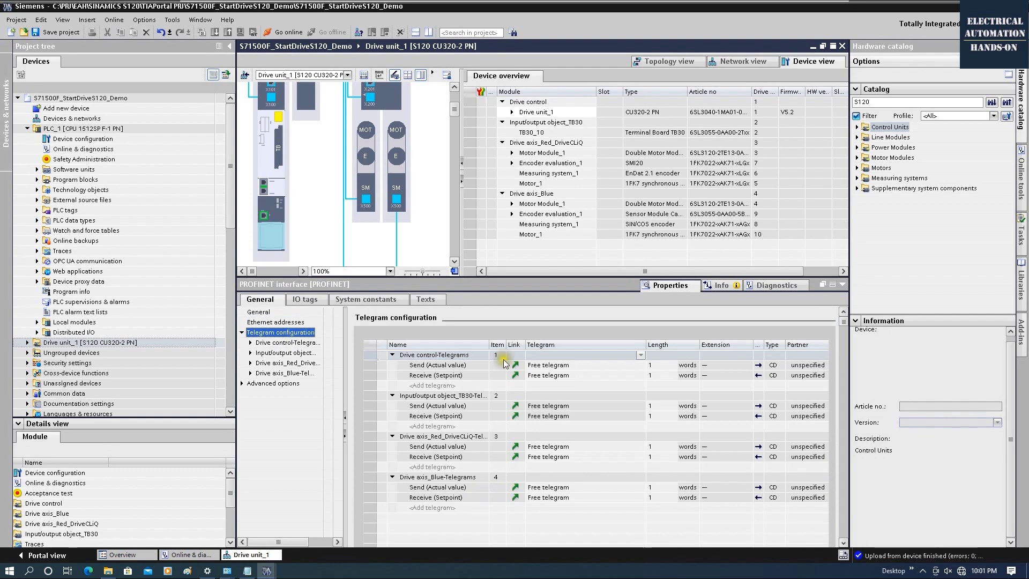
pyautogui.click(243, 385)
pyautogui.click(282, 414)
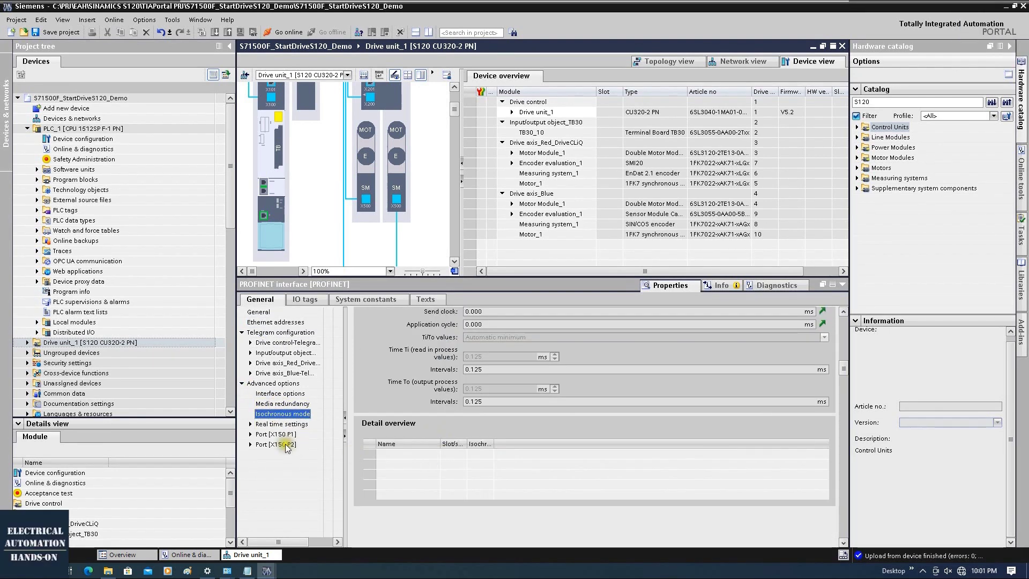
pyautogui.click(280, 425)
pyautogui.click(250, 424)
pyautogui.click(274, 435)
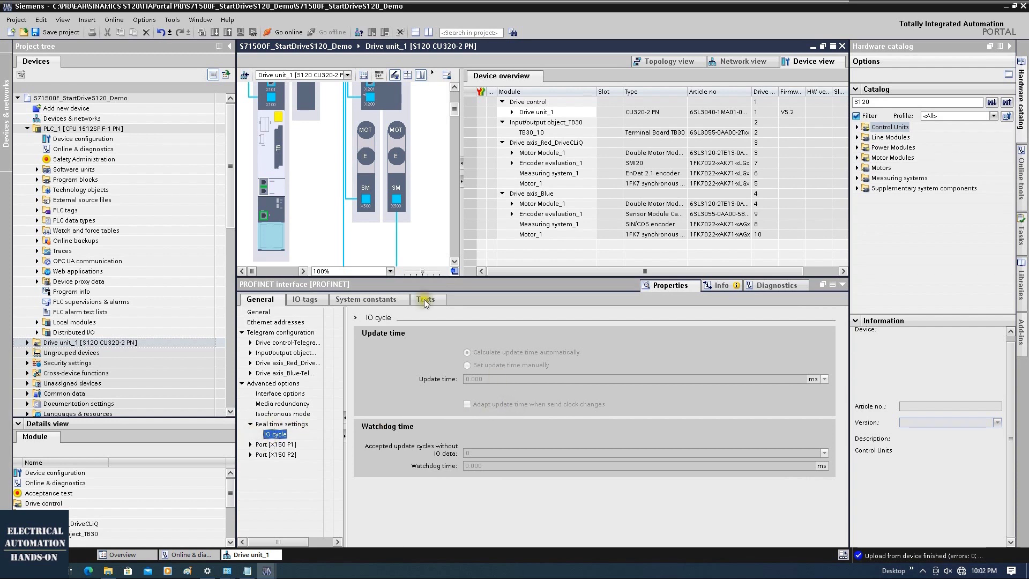
# - Switch to the network view and display the interface addresses of PLC_1 and the drive unit
pyautogui.click(741, 61)
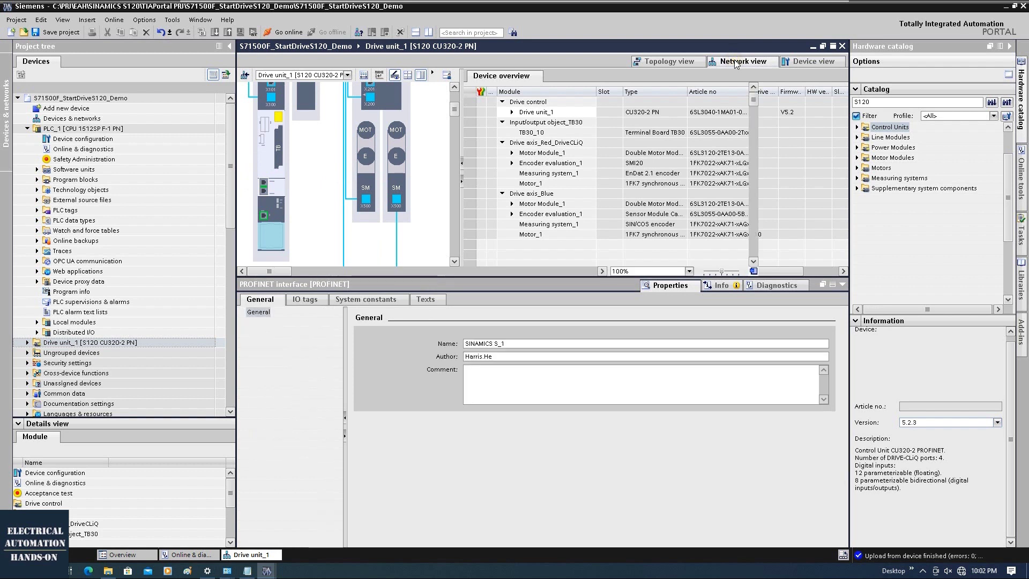
pyautogui.click(548, 144)
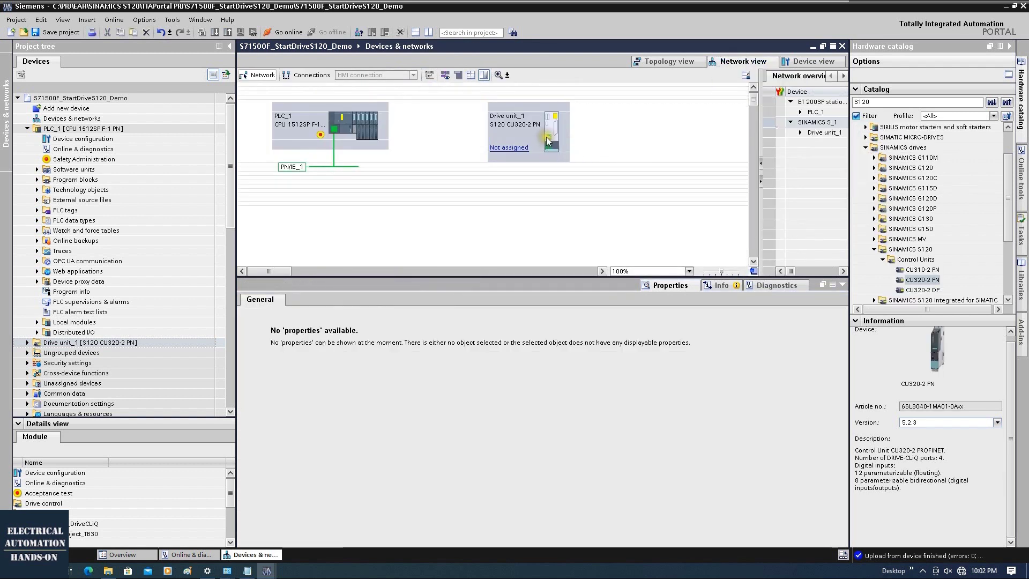
pyautogui.click(444, 76)
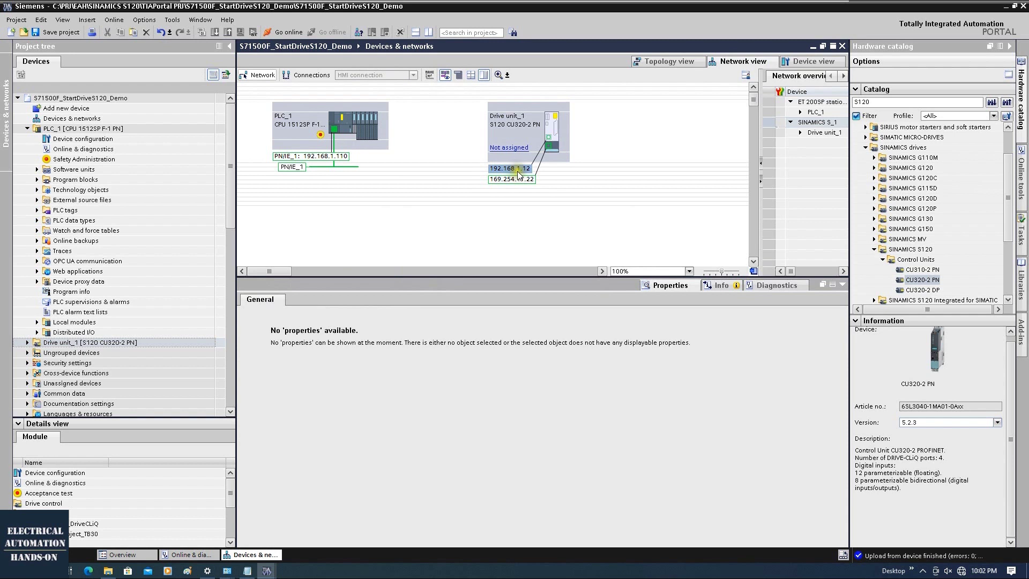
# - Connect the drive unit's PROFINET interface to PLC_1 on subnet PN/IE_1
pyautogui.click(549, 140)
pyautogui.click(549, 140)
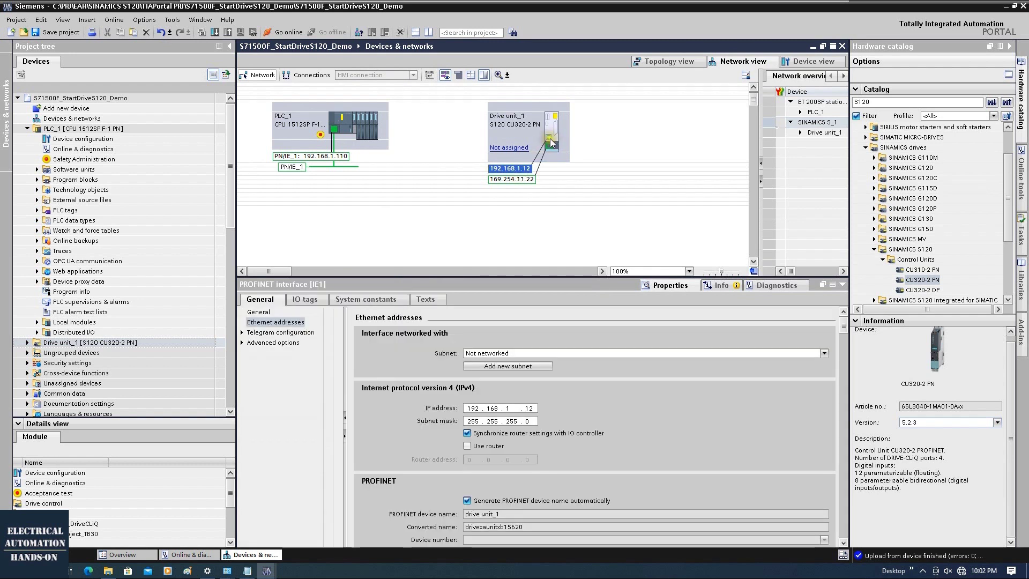
pyautogui.moveTo(549, 141); pyautogui.dragTo(337, 133)
pyautogui.moveTo(549, 140); pyautogui.dragTo(337, 132)
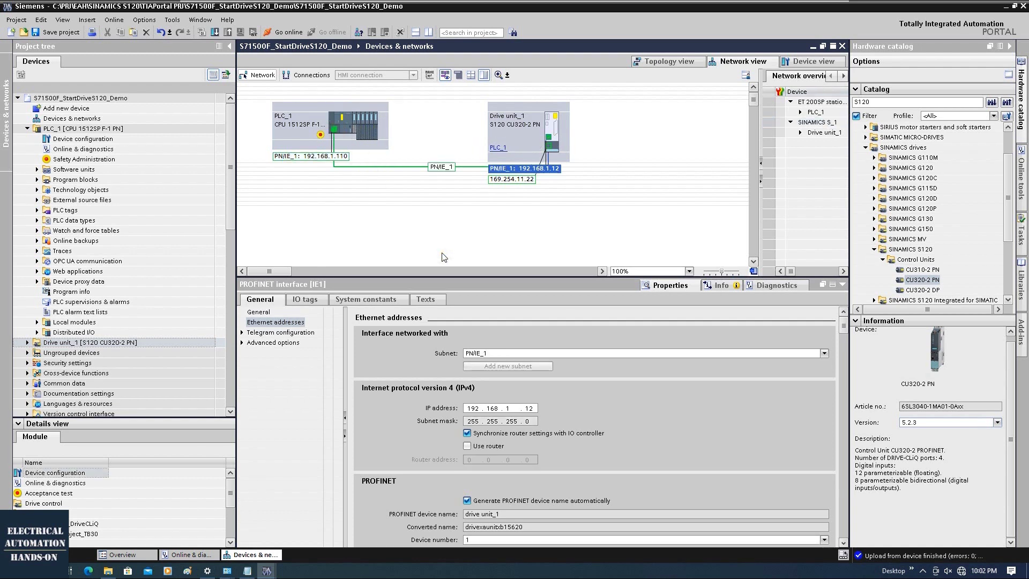
# - Check the PROFINET device name and device number of the drive's PROFINET interface
pyautogui.scroll(-2, 560, 437)
pyautogui.click(498, 491)
pyautogui.moveTo(503, 460); pyautogui.dragTo(458, 459)
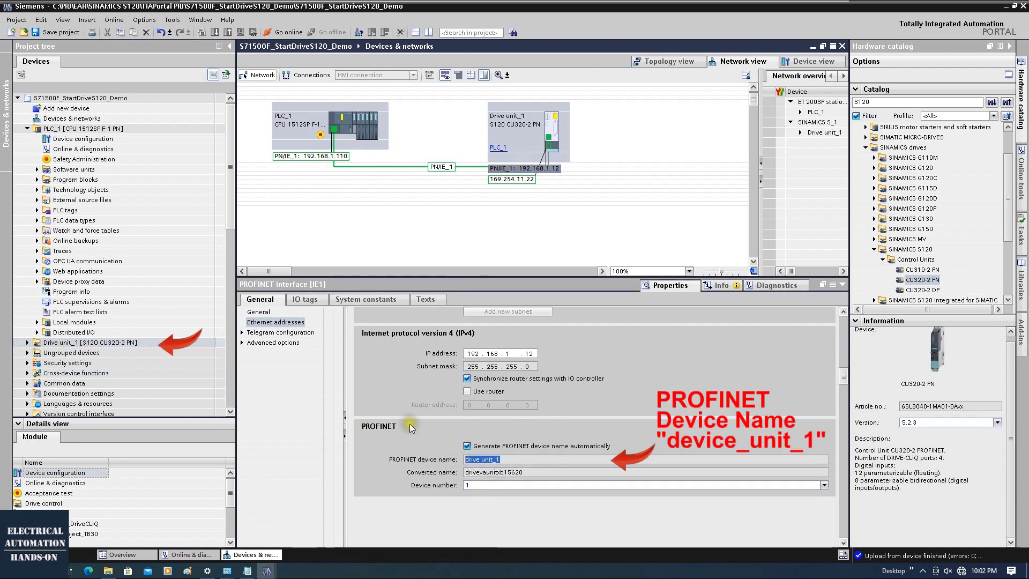
pyautogui.click(622, 129)
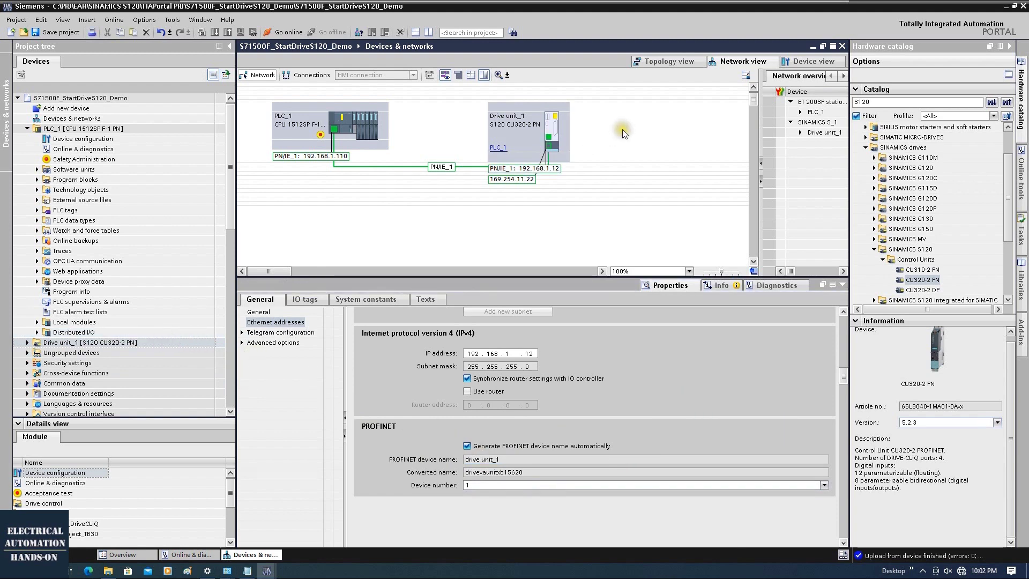
# - Expand Drive unit_1 in the project tree and examine the contents of its drive control and the blue and red drive axes
pyautogui.doubleClick(65, 342)
pyautogui.click(37, 291)
pyautogui.scroll(-1, 38, 294)
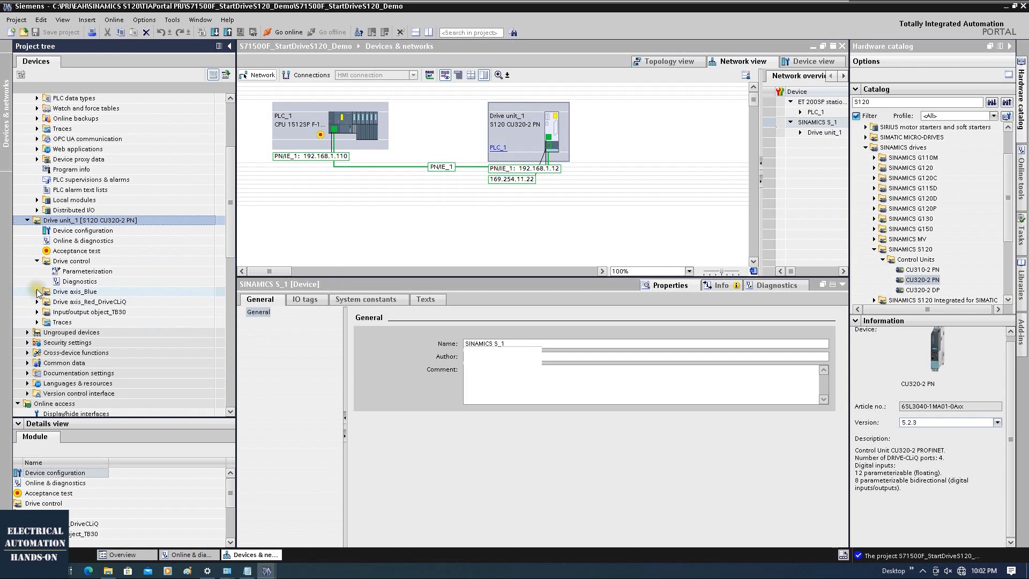
pyautogui.click(37, 292)
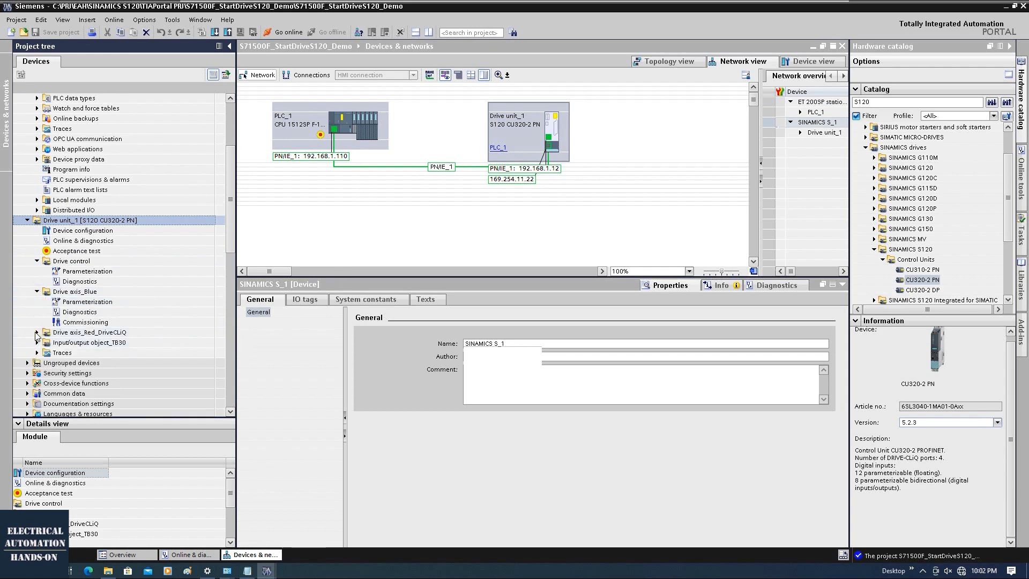
pyautogui.click(37, 332)
pyautogui.scroll(2, 78, 351)
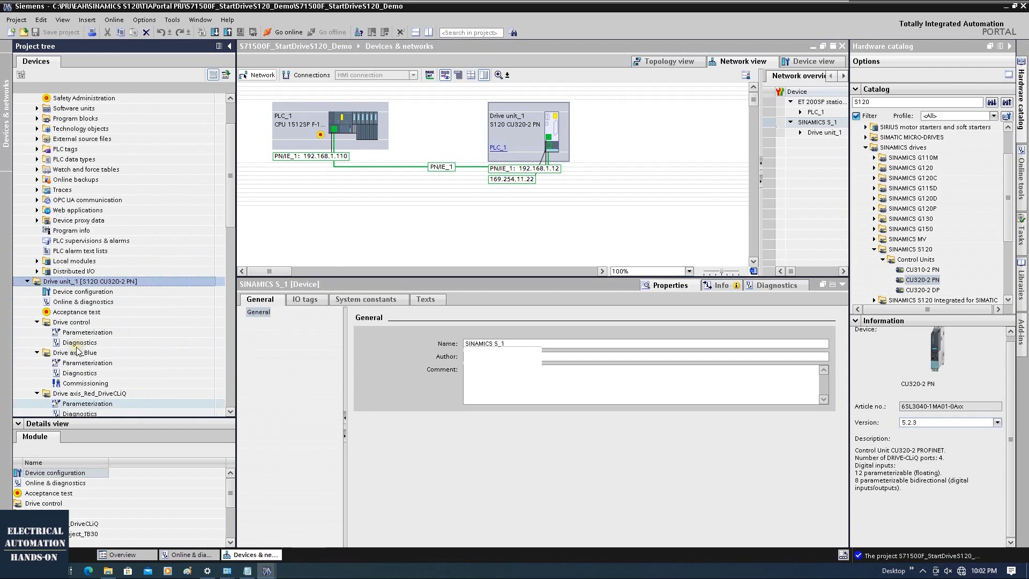
pyautogui.scroll(2, 78, 351)
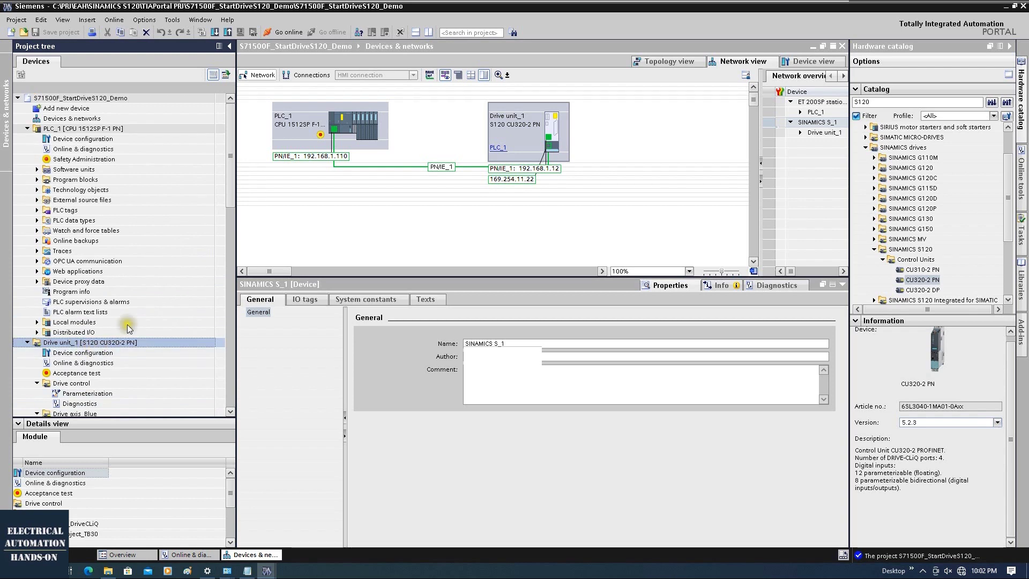
pyautogui.click(108, 129)
pyautogui.click(80, 343)
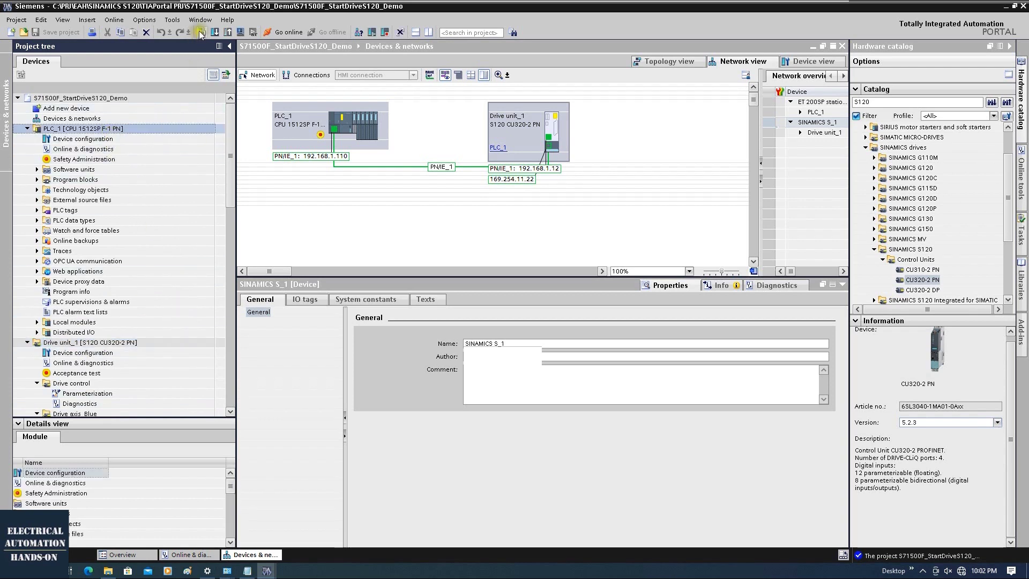
pyautogui.scroll(-2, 78, 352)
pyautogui.scroll(2, 78, 351)
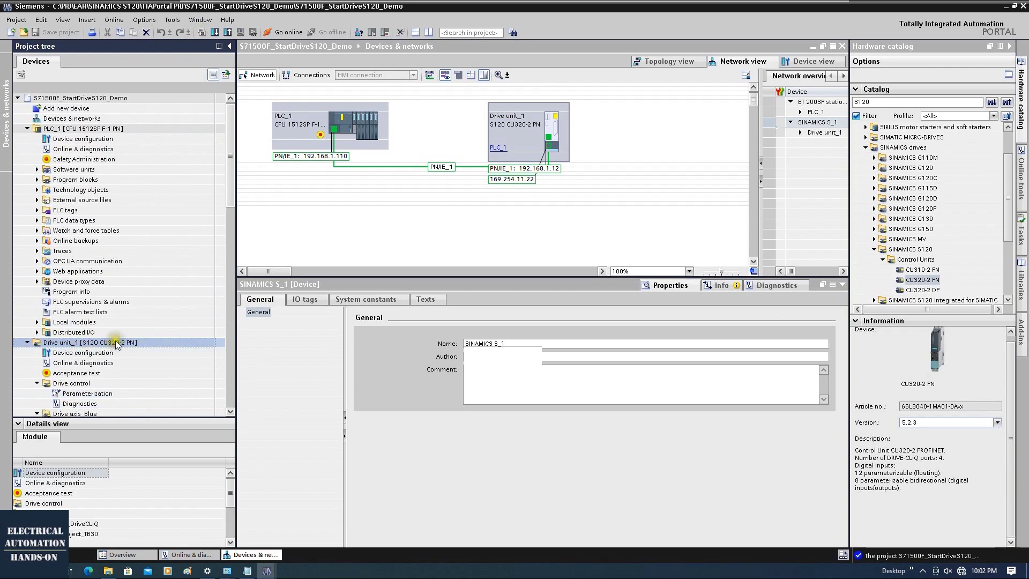
# - Download the PLC_1 configuration to the controller, loading it from the preview and finishing the download
pyautogui.click(109, 129)
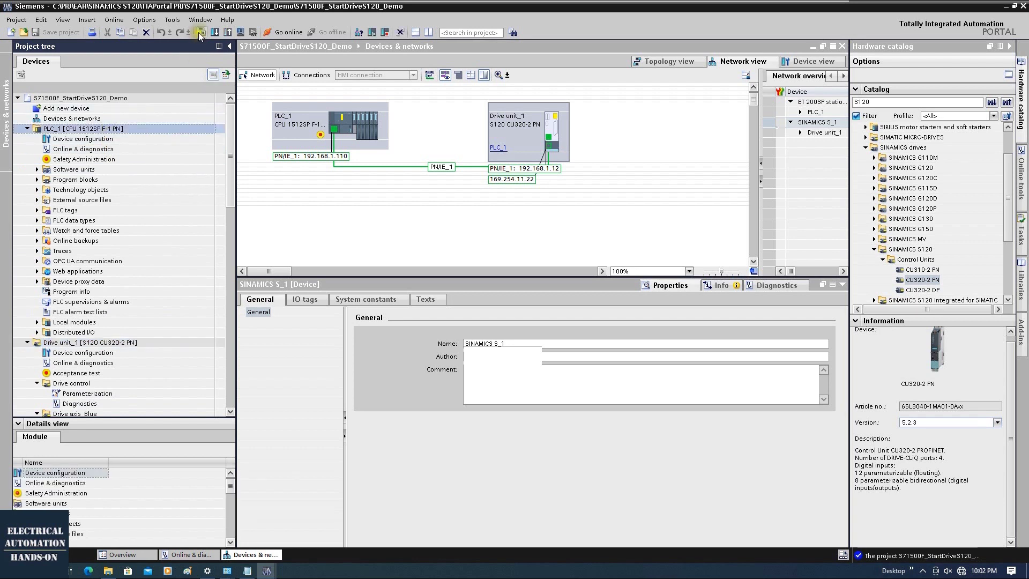
pyautogui.click(215, 31)
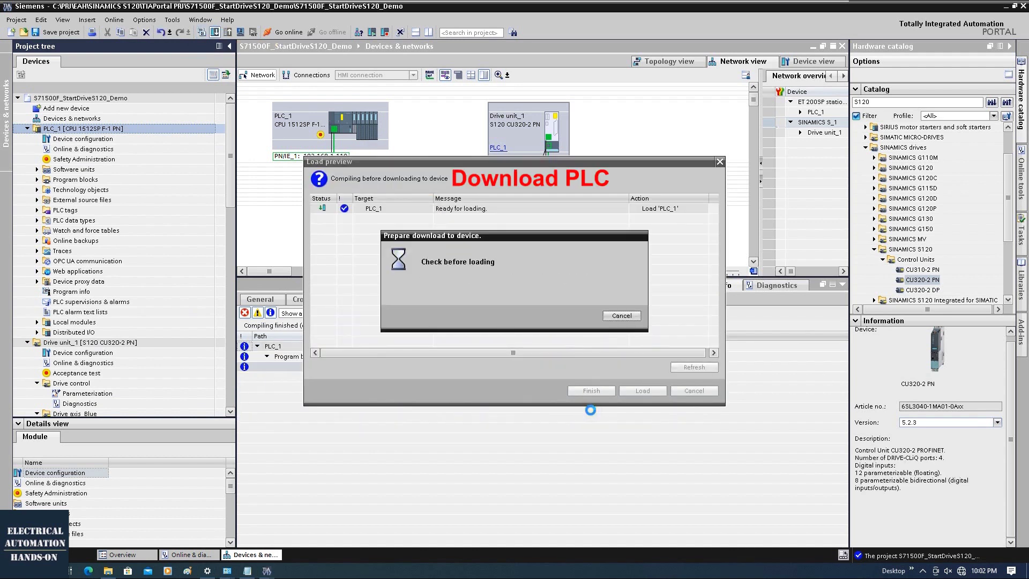
pyautogui.click(637, 390)
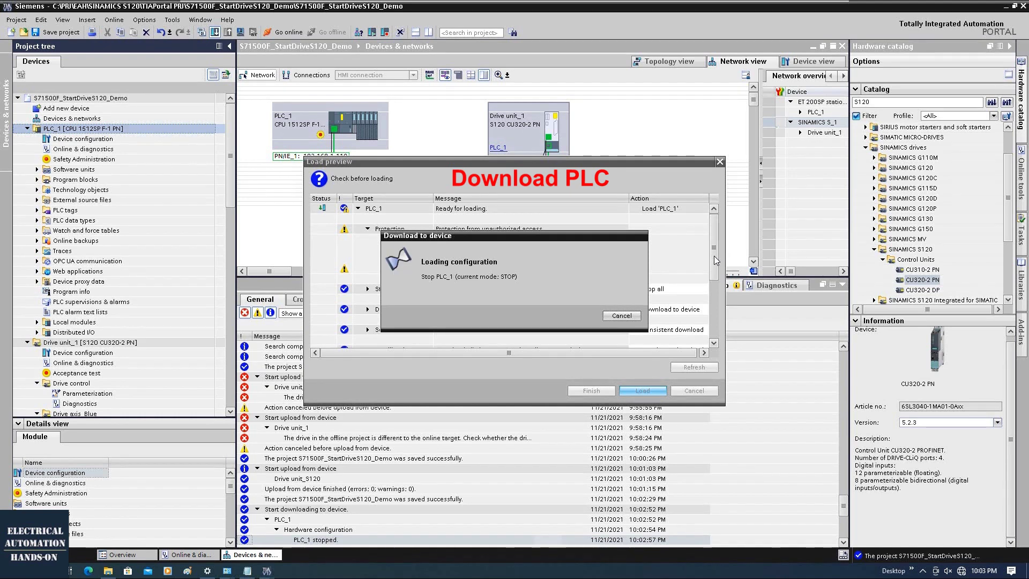
pyautogui.click(580, 392)
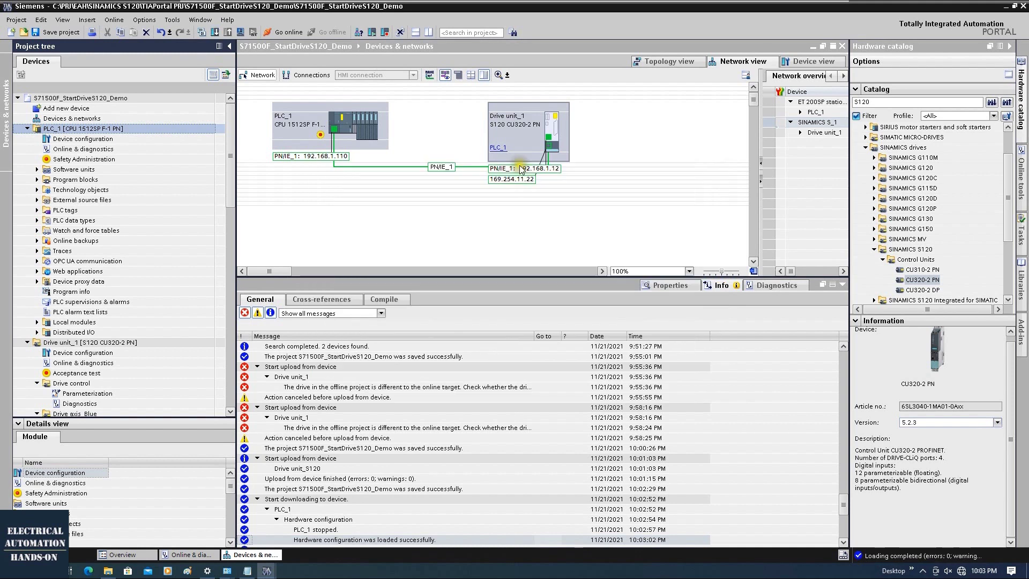
# - Search for compatible devices and download Drive unit_1 to the S120 found at 192.168.1.12
pyautogui.click(88, 342)
pyautogui.click(215, 33)
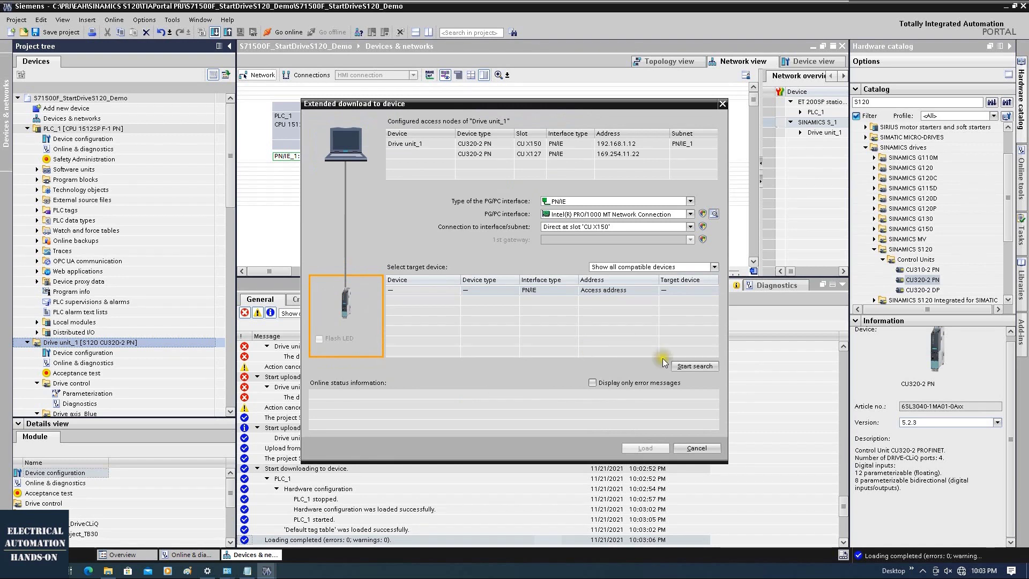
pyautogui.click(692, 367)
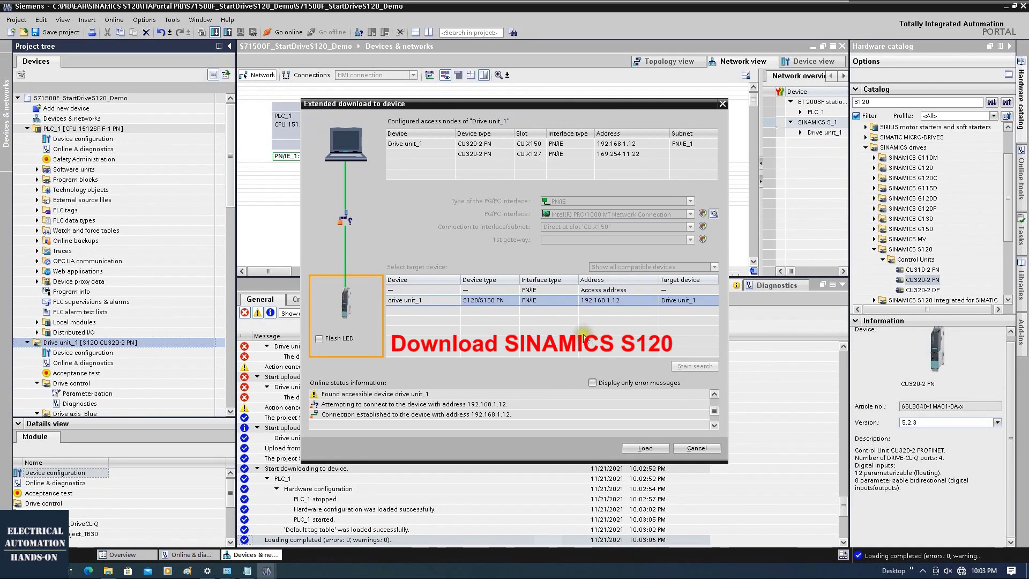
pyautogui.click(646, 447)
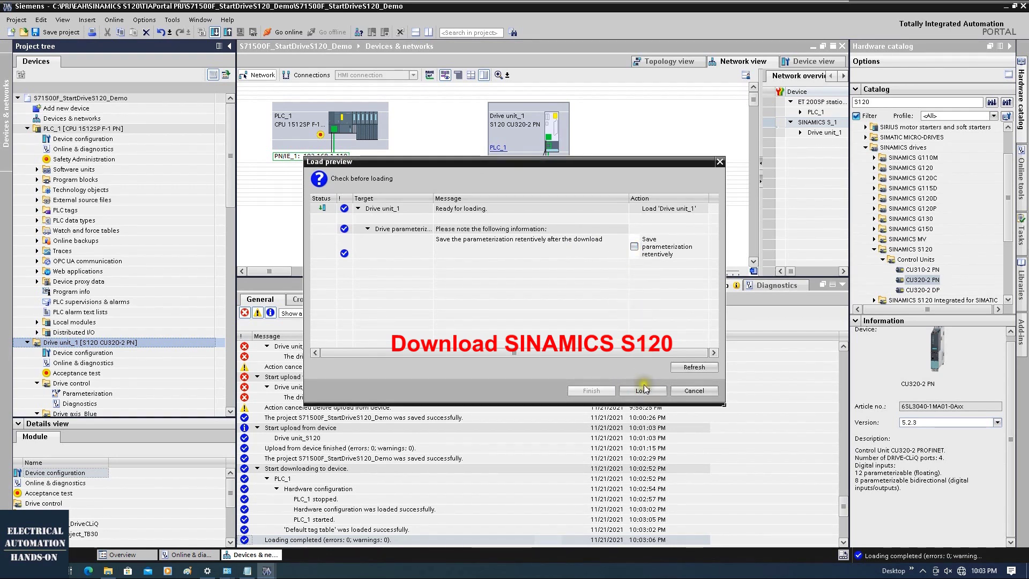
pyautogui.click(644, 388)
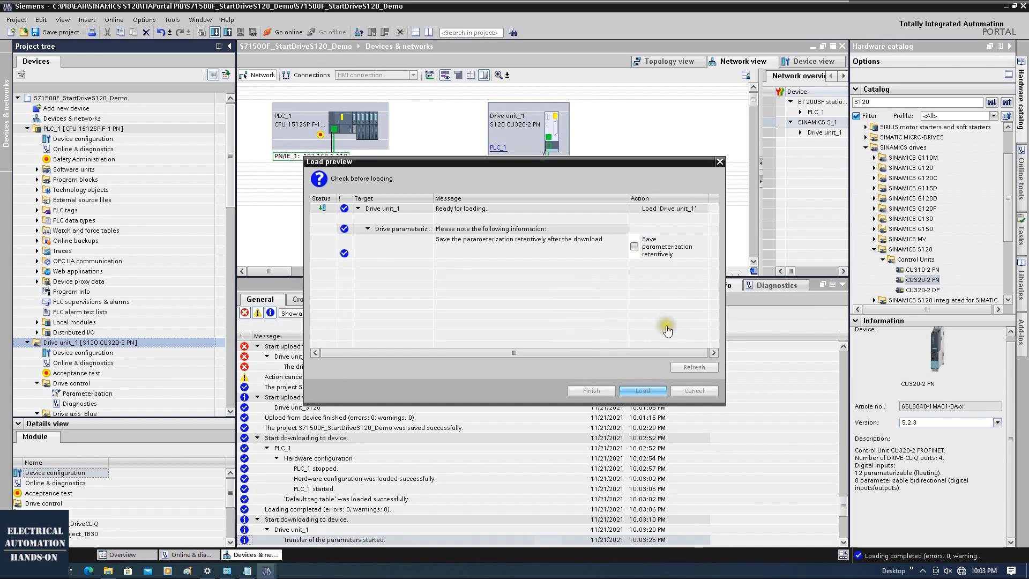
# - Load Drive unit_1 from the load preview to complete its download
pyautogui.click(641, 387)
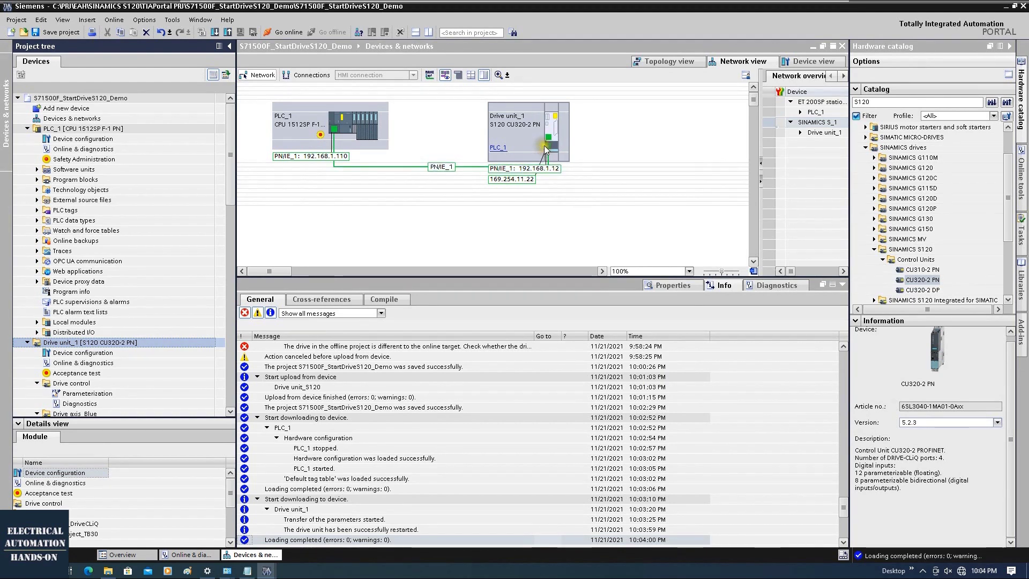
# - Search the network for accessible devices in Drive unit_1's PROFINET device name assignment, toggling the same-type filter between searches
pyautogui.rightClick(554, 125)
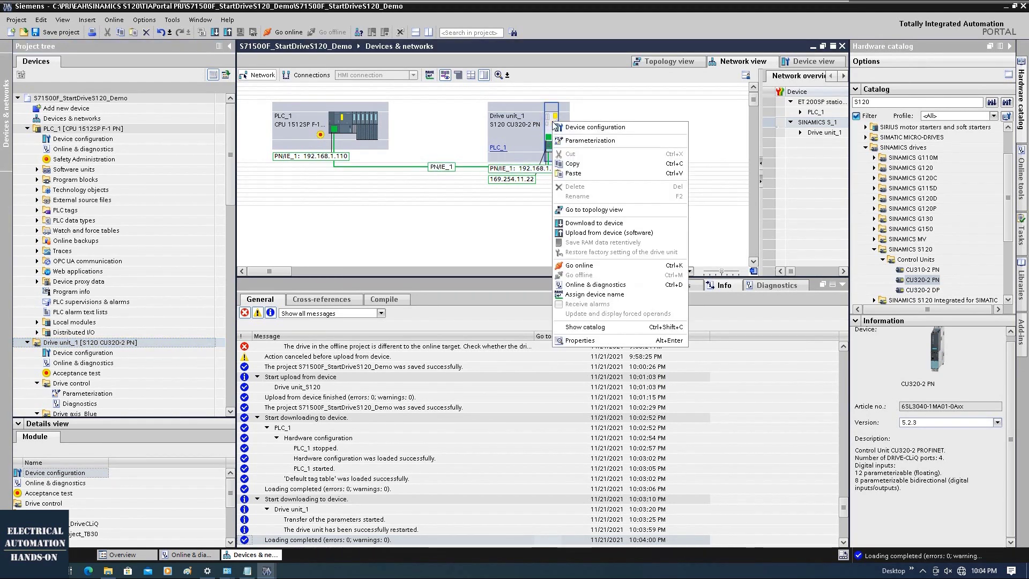
pyautogui.click(612, 296)
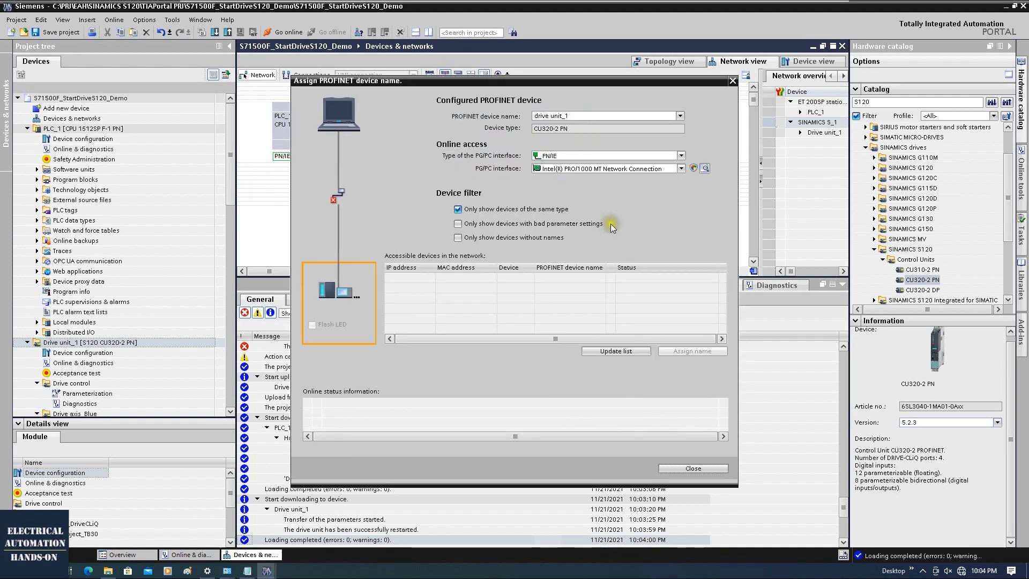
pyautogui.click(567, 117)
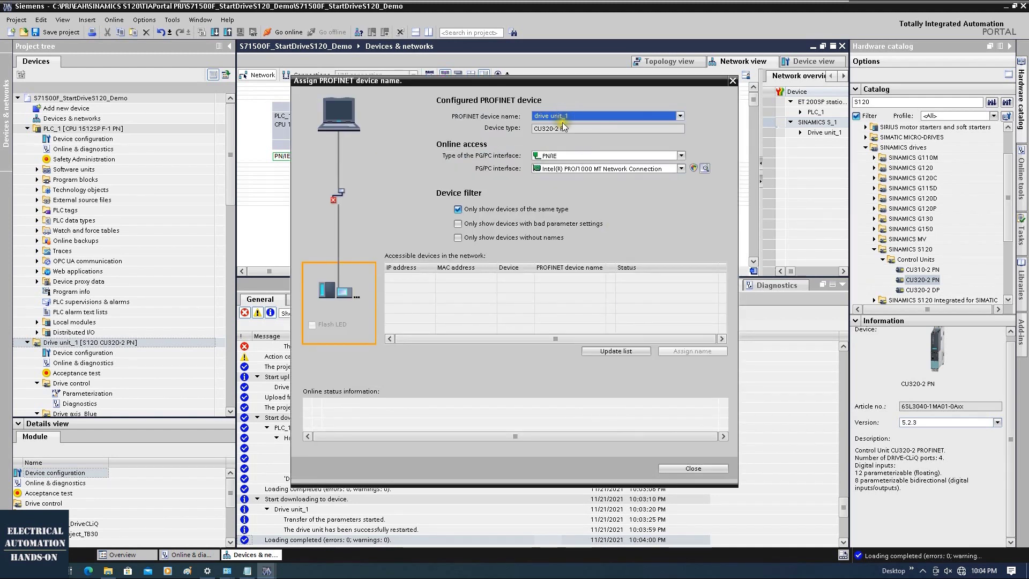
pyautogui.click(618, 351)
pyautogui.click(458, 209)
pyautogui.click(602, 354)
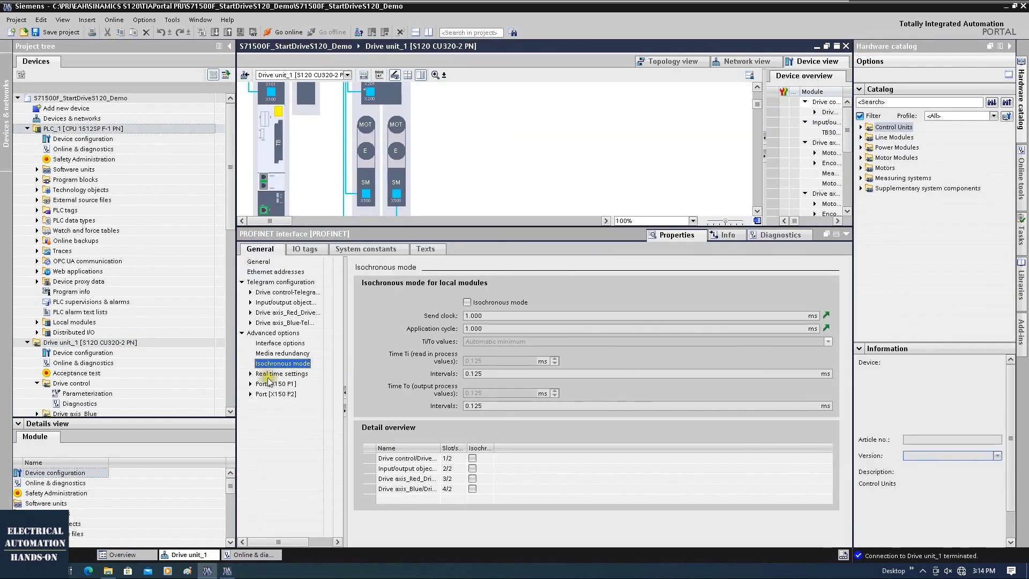
# - Check the IO cycle and synchronization in the real time settings of the drive's PROFINET interface
pyautogui.click(268, 375)
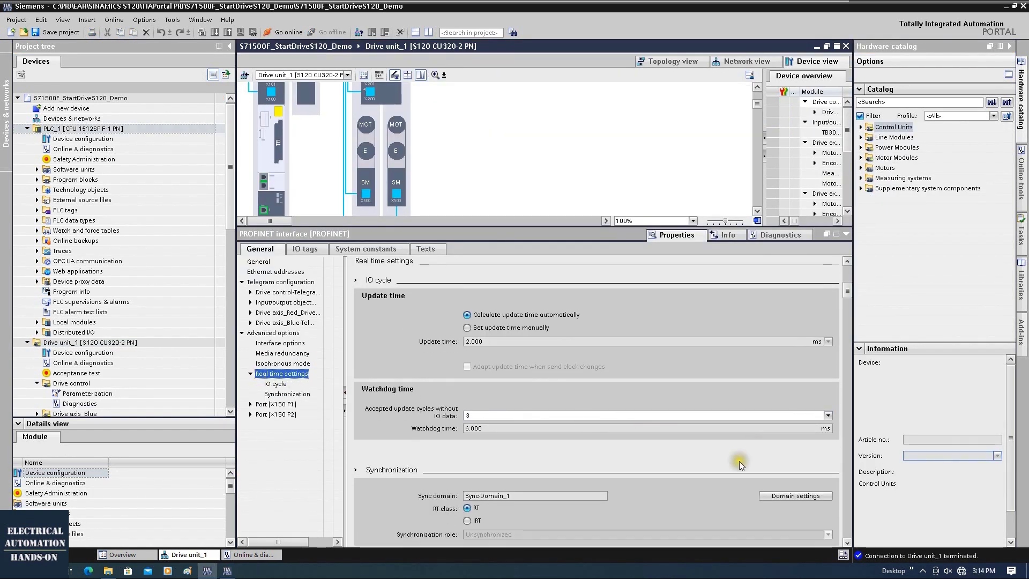
pyautogui.scroll(-3, 522, 509)
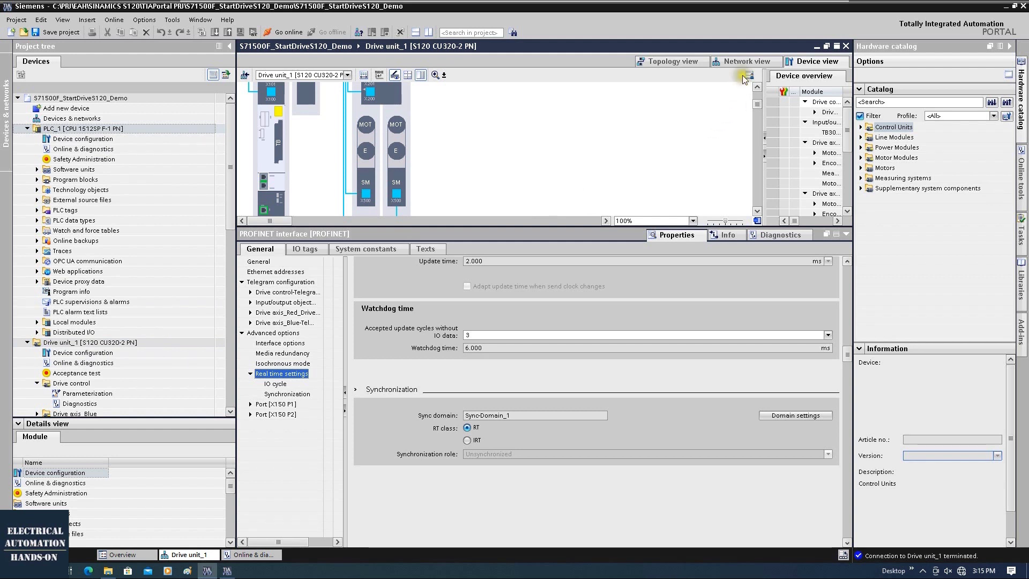
pyautogui.click(578, 106)
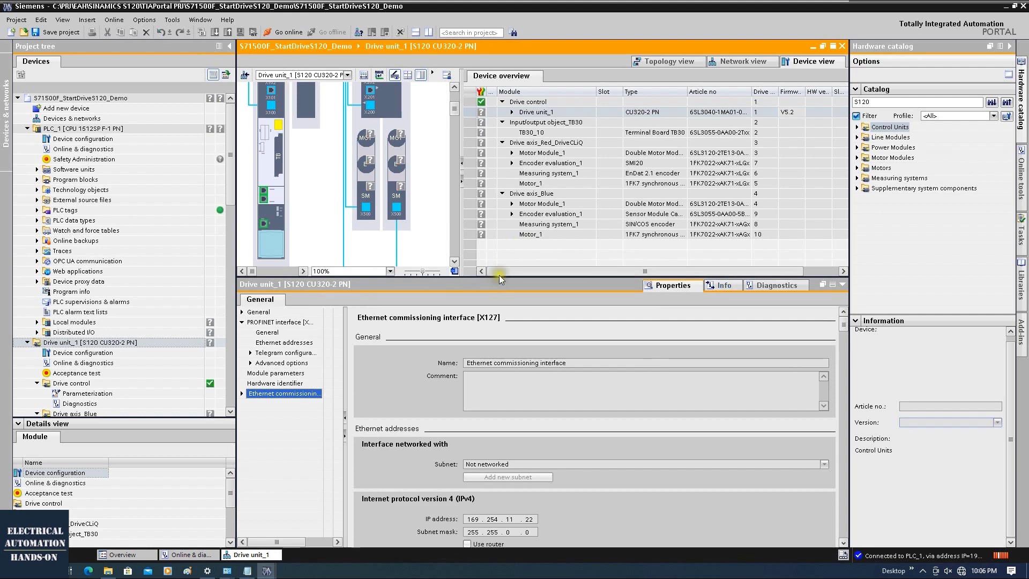
# - Enlarge the device view to check the online status of Drive unit_1's components, and switch to the network view
pyautogui.moveTo(500, 276); pyautogui.dragTo(498, 461)
pyautogui.click(355, 329)
pyautogui.scroll(3, 355, 329)
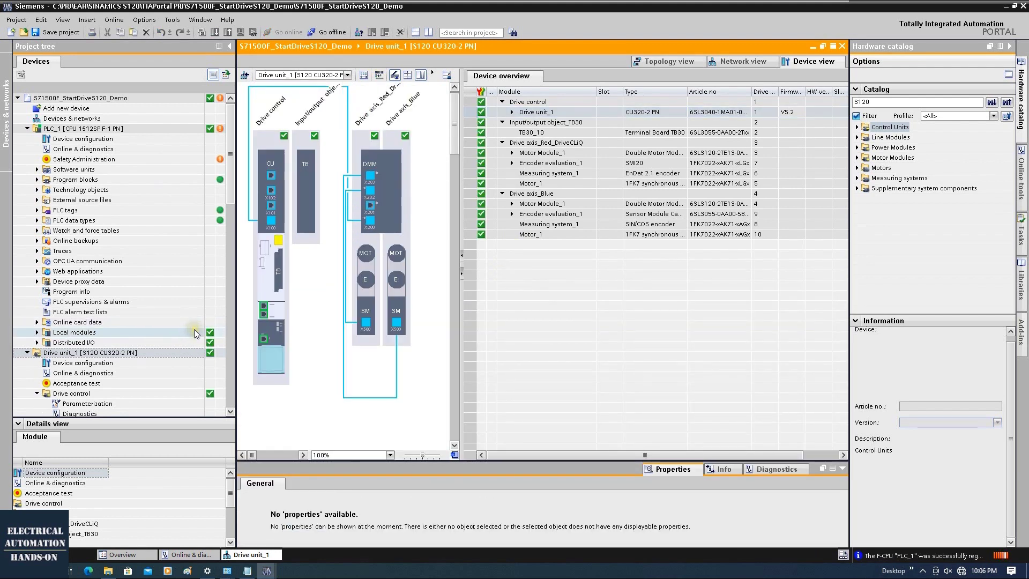
pyautogui.click(744, 61)
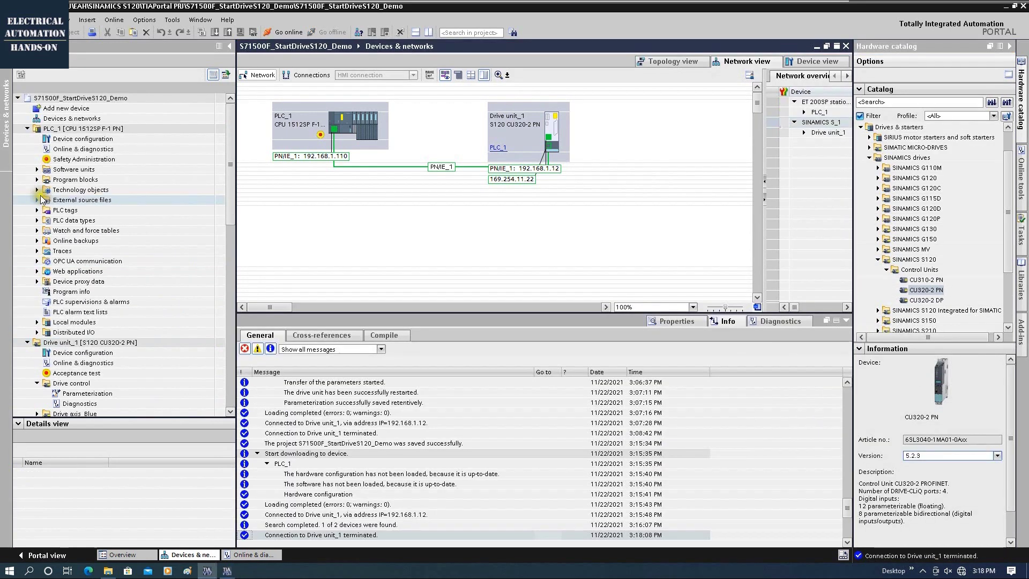
# - Add a TO_PositioningAxis technology object named PositioningAxis_RedMotor to PLC_1 with the manual number 110
pyautogui.click(37, 190)
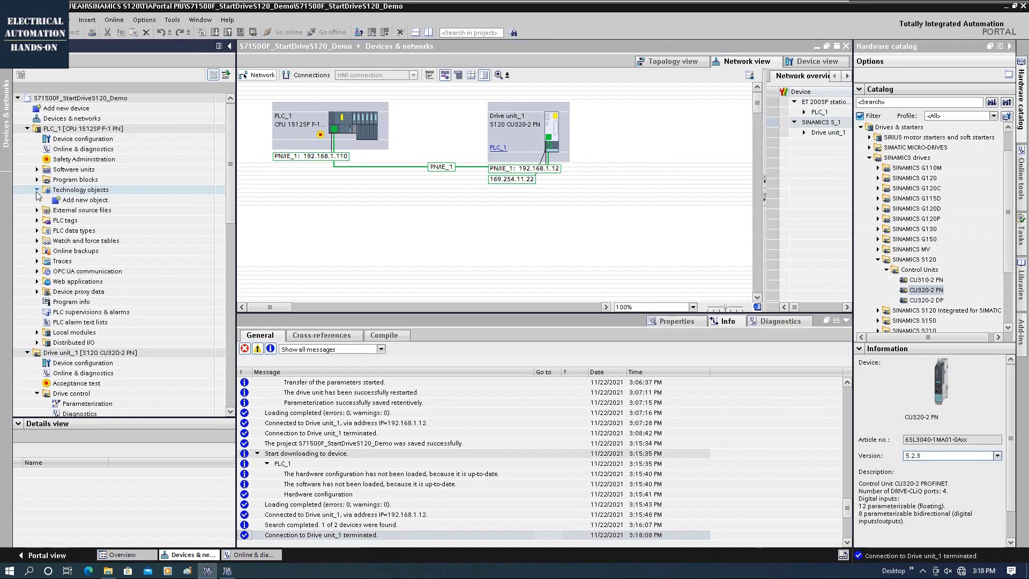
pyautogui.click(111, 201)
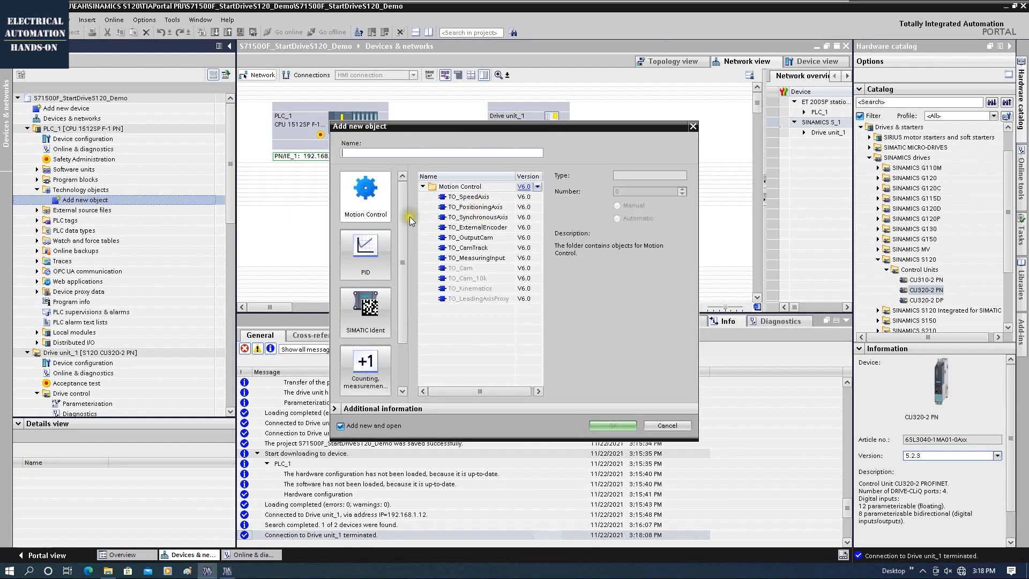
pyautogui.click(457, 206)
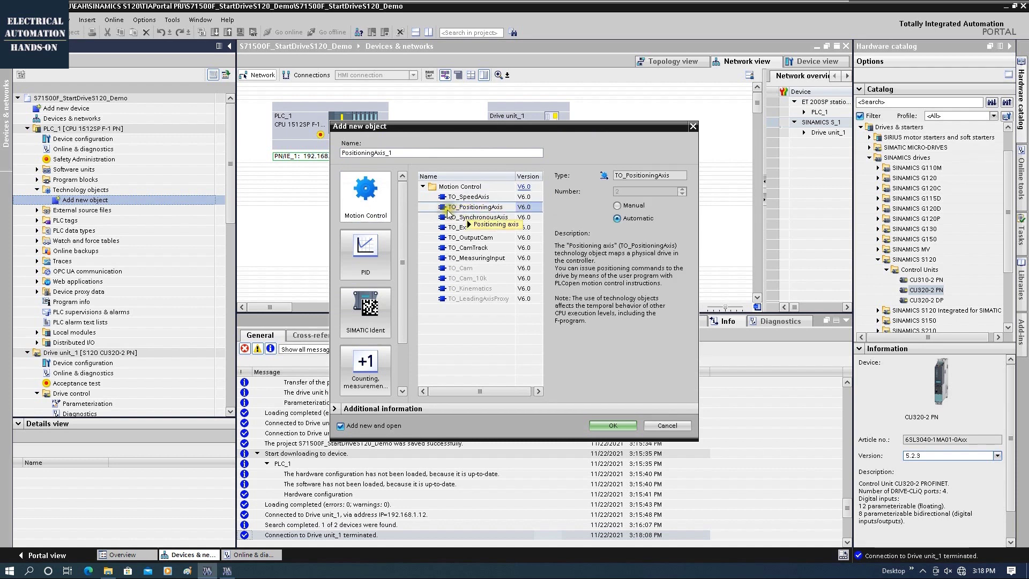
pyautogui.click(627, 206)
pyautogui.write('110')
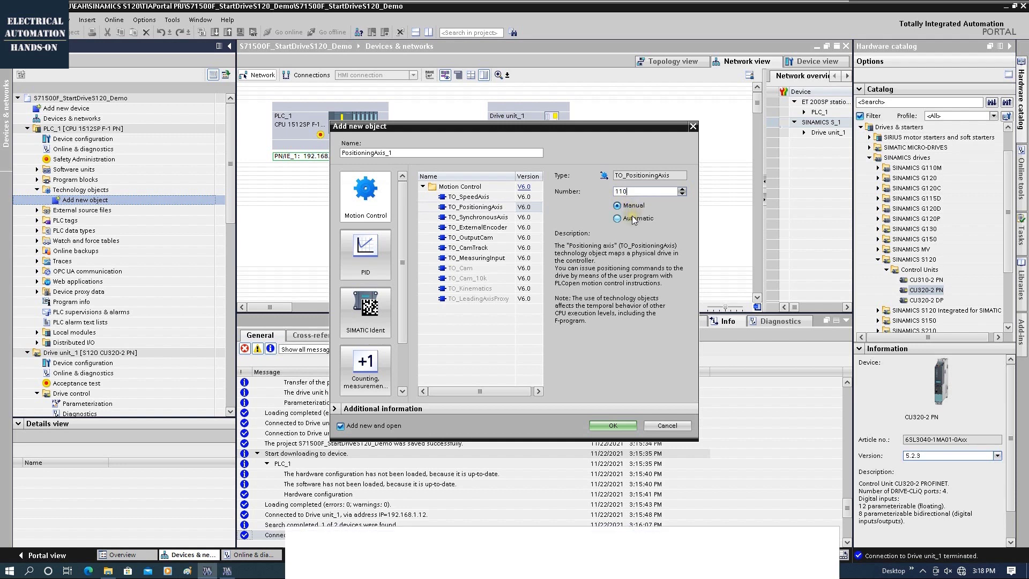
pyautogui.click(411, 152)
pyautogui.click(696, 433)
pyautogui.write('RedMotor')
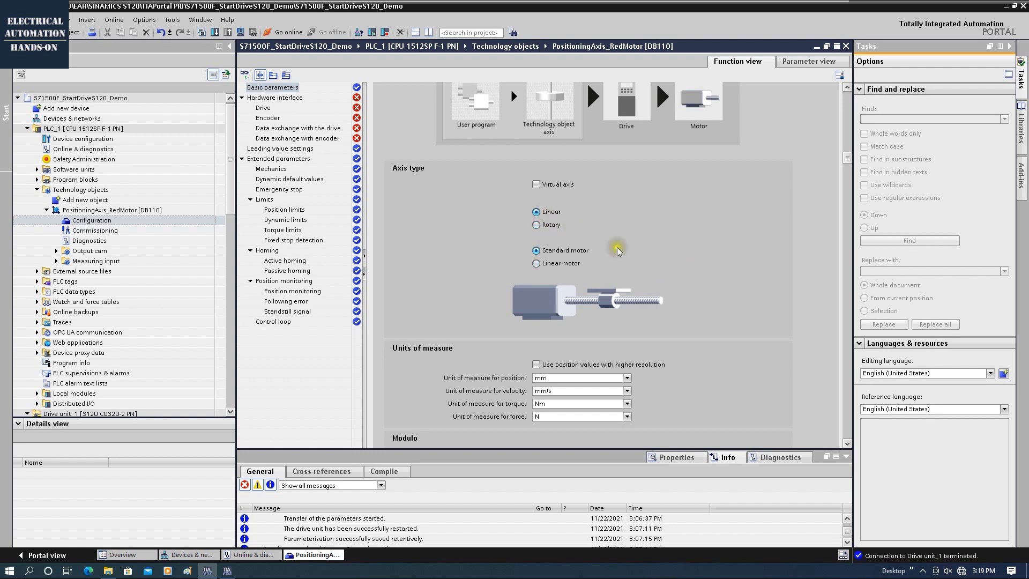
# - Change the axis type of PositioningAxis_RedMotor to Rotary, accepting the reset of its configuration to default values
pyautogui.click(572, 229)
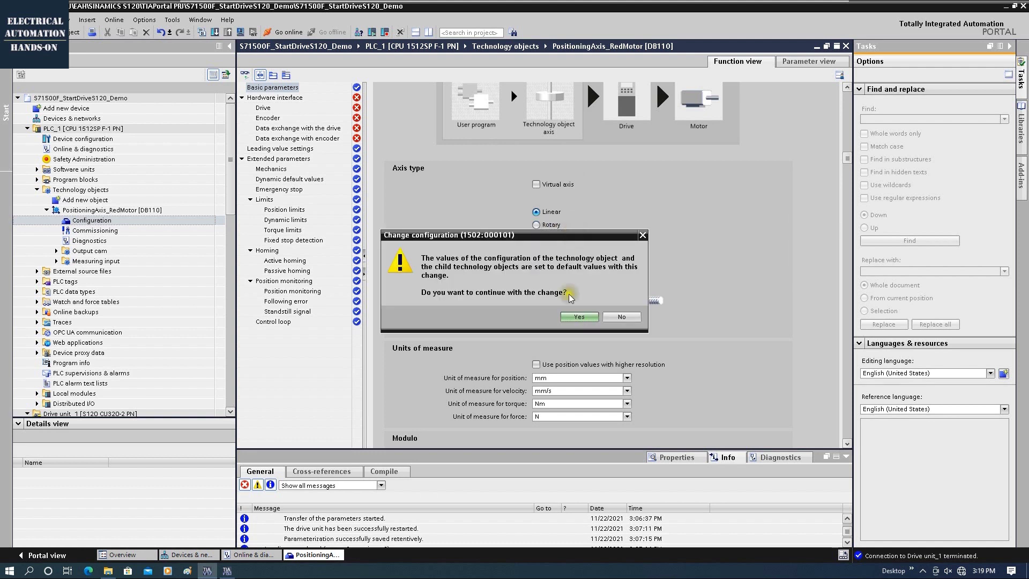
pyautogui.click(581, 321)
pyautogui.click(536, 225)
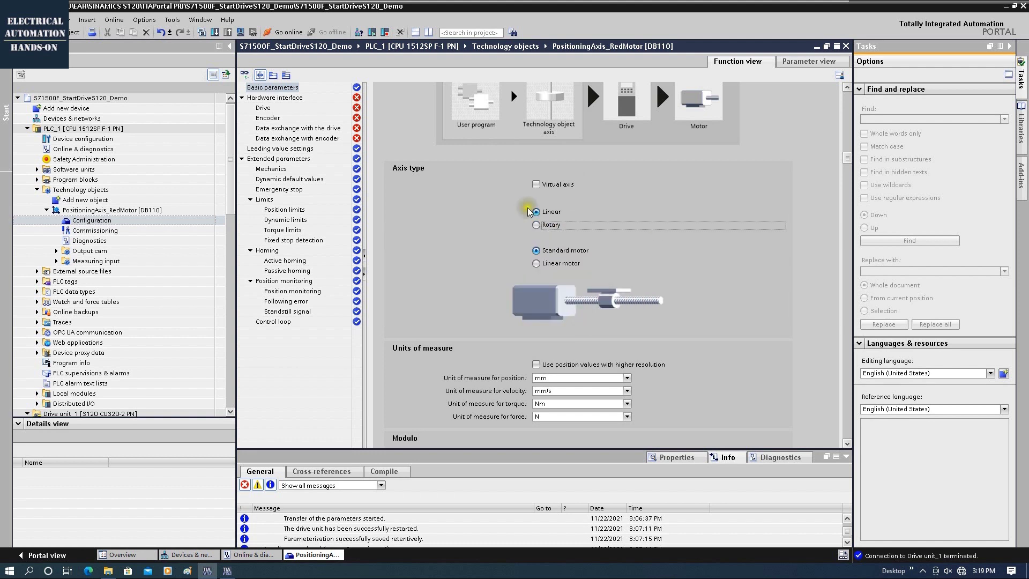
pyautogui.scroll(-2, 638, 345)
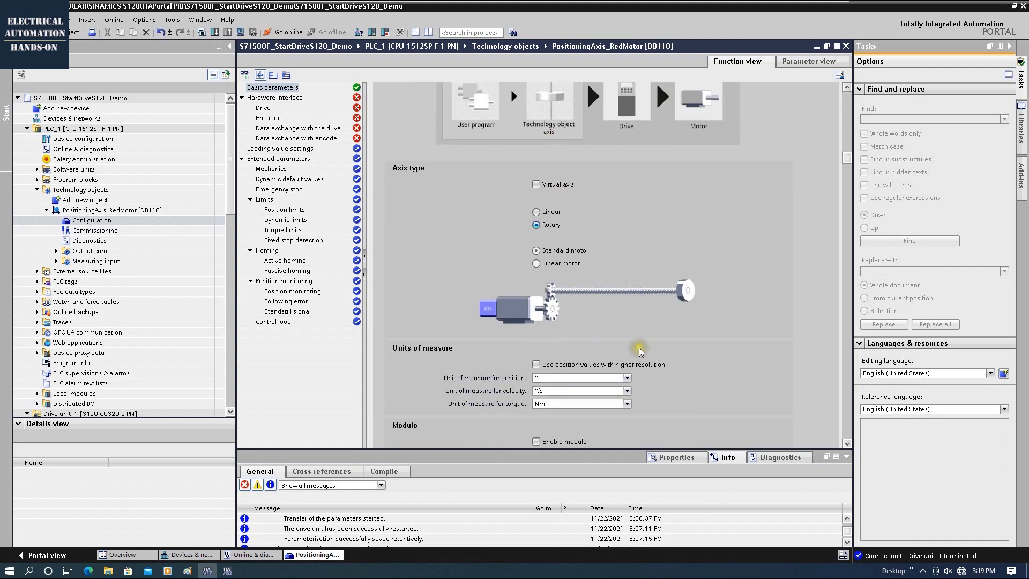